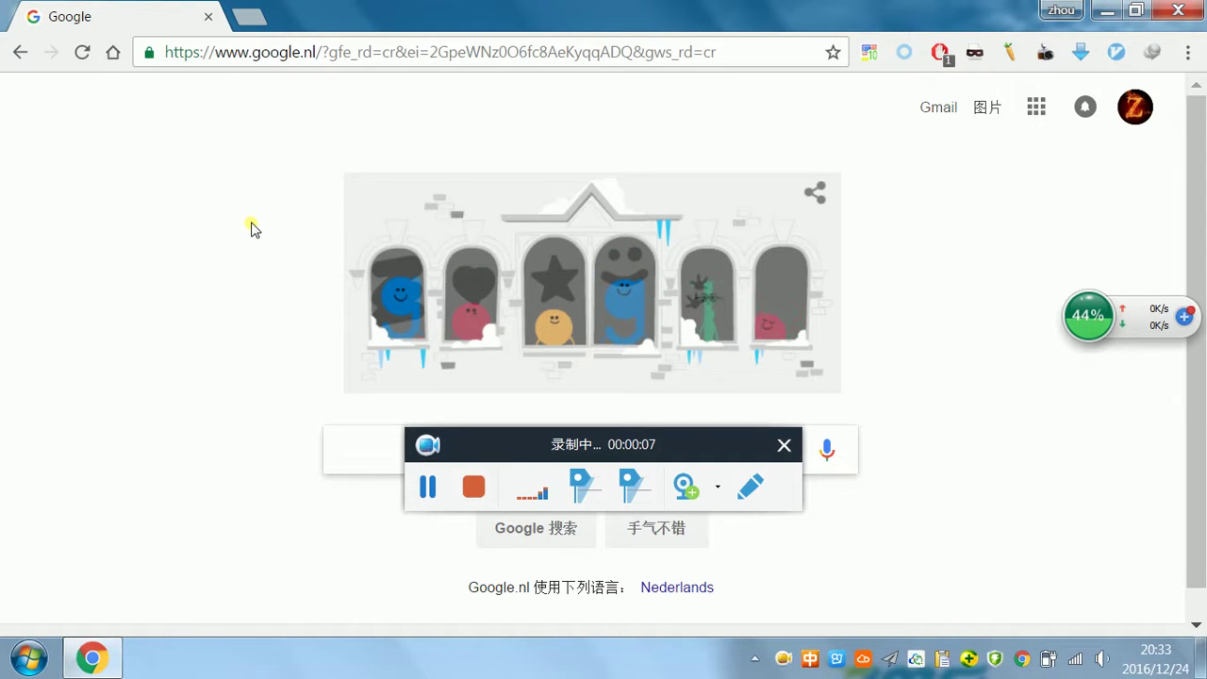
key(super+d)
key(super+d)
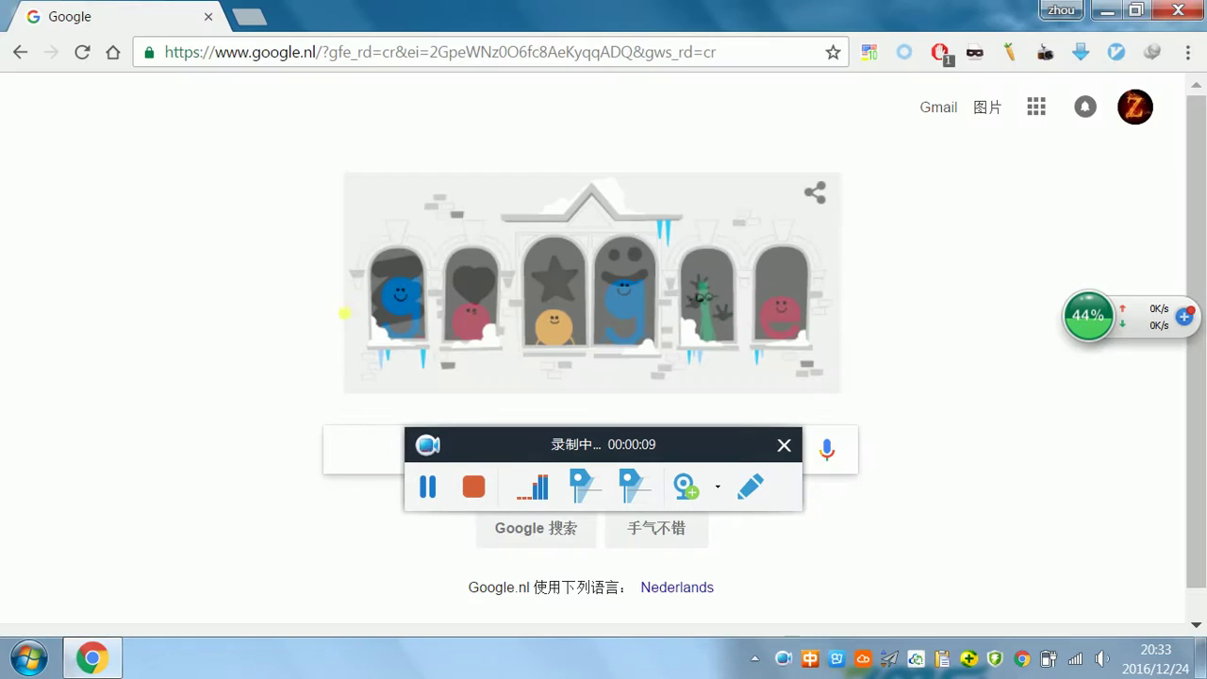
click(790, 452)
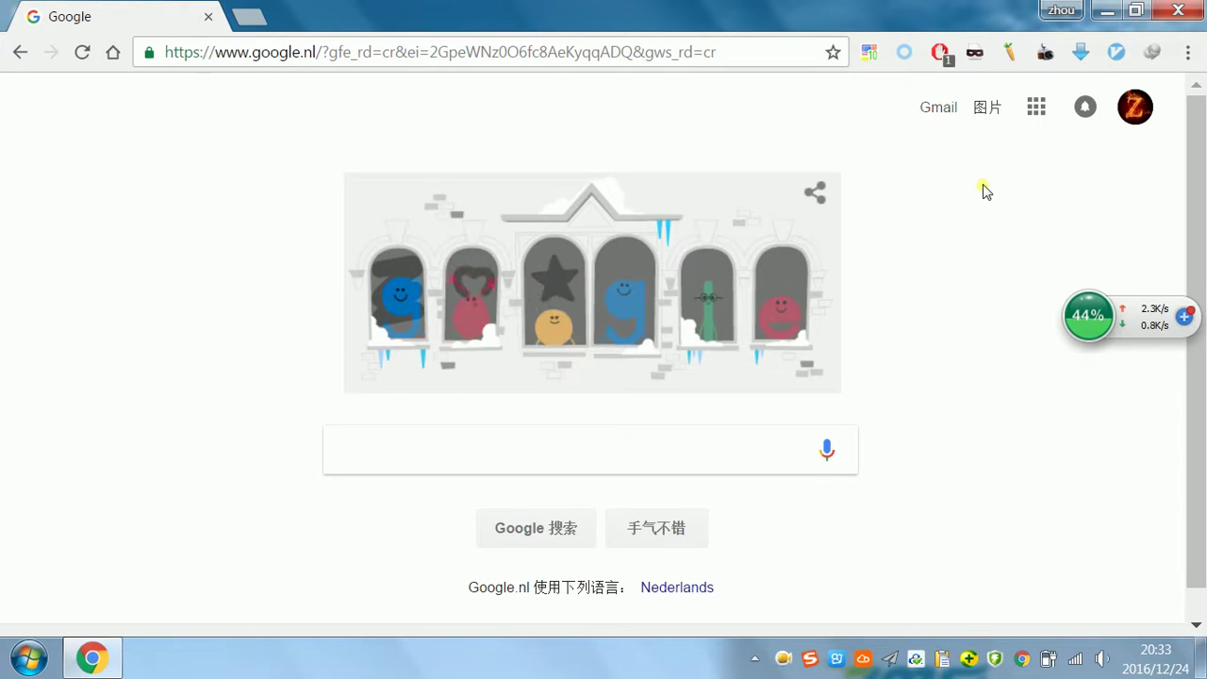
key(F5)
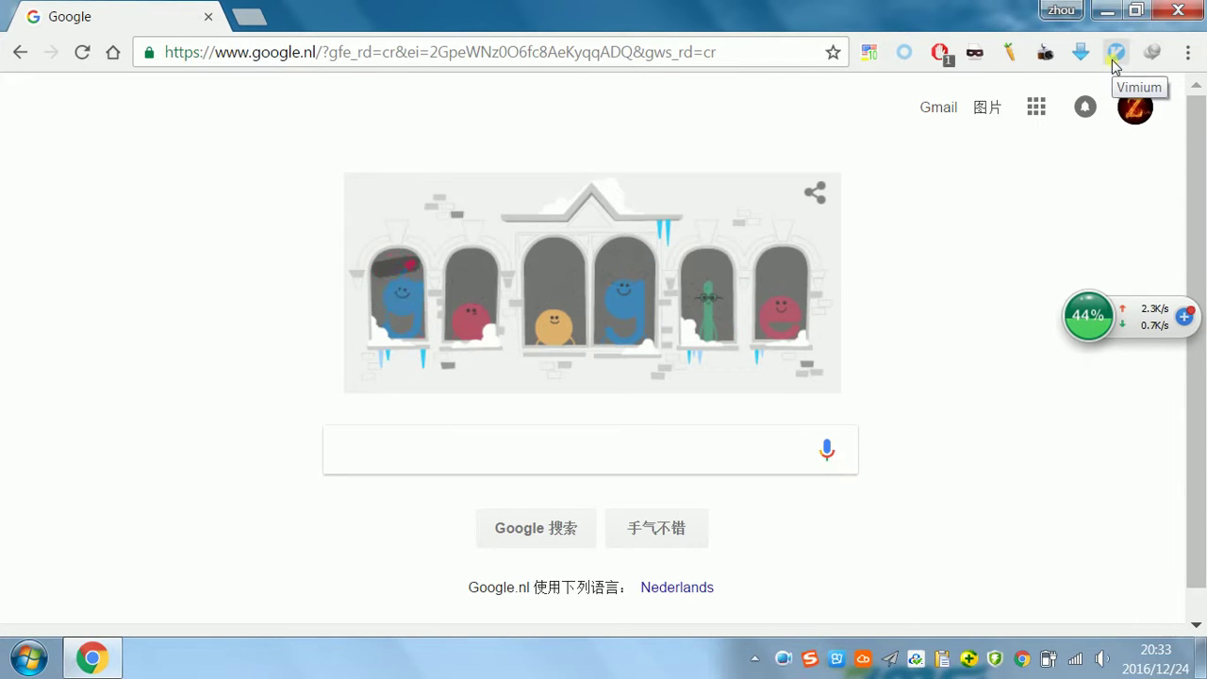
Open the Chrome Web Store extensions page in a new browser tab
key(ctrl+l)
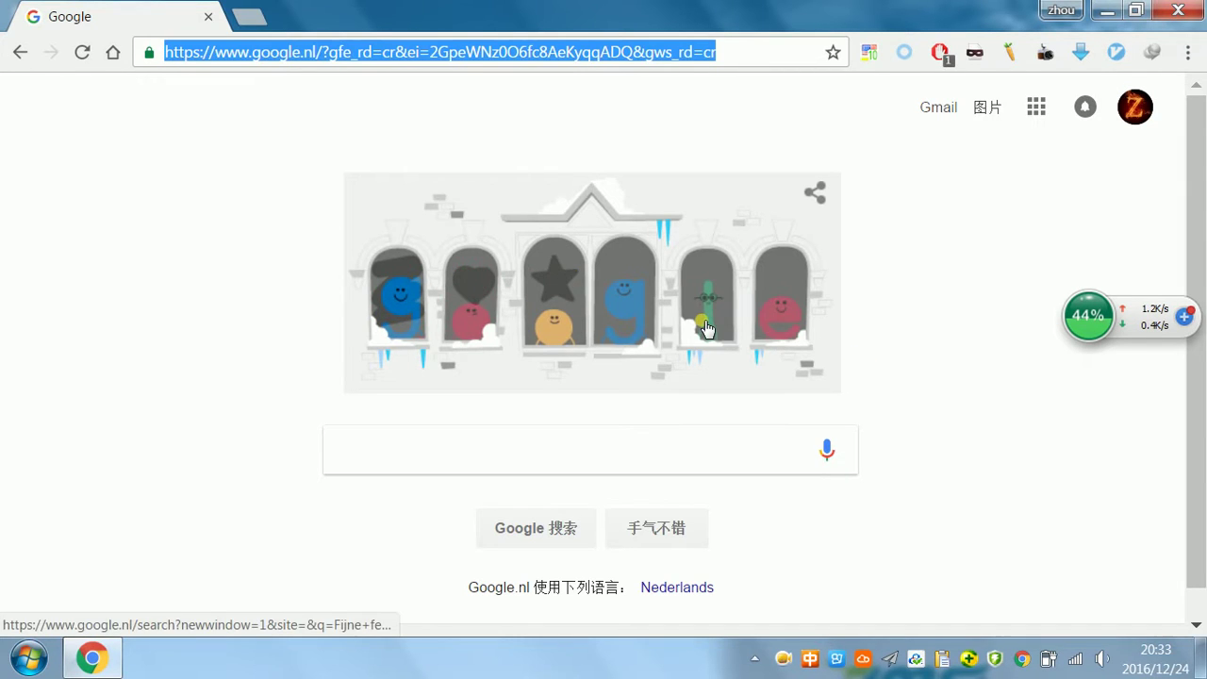
key(ctrl+t)
text(web.kugou.com)
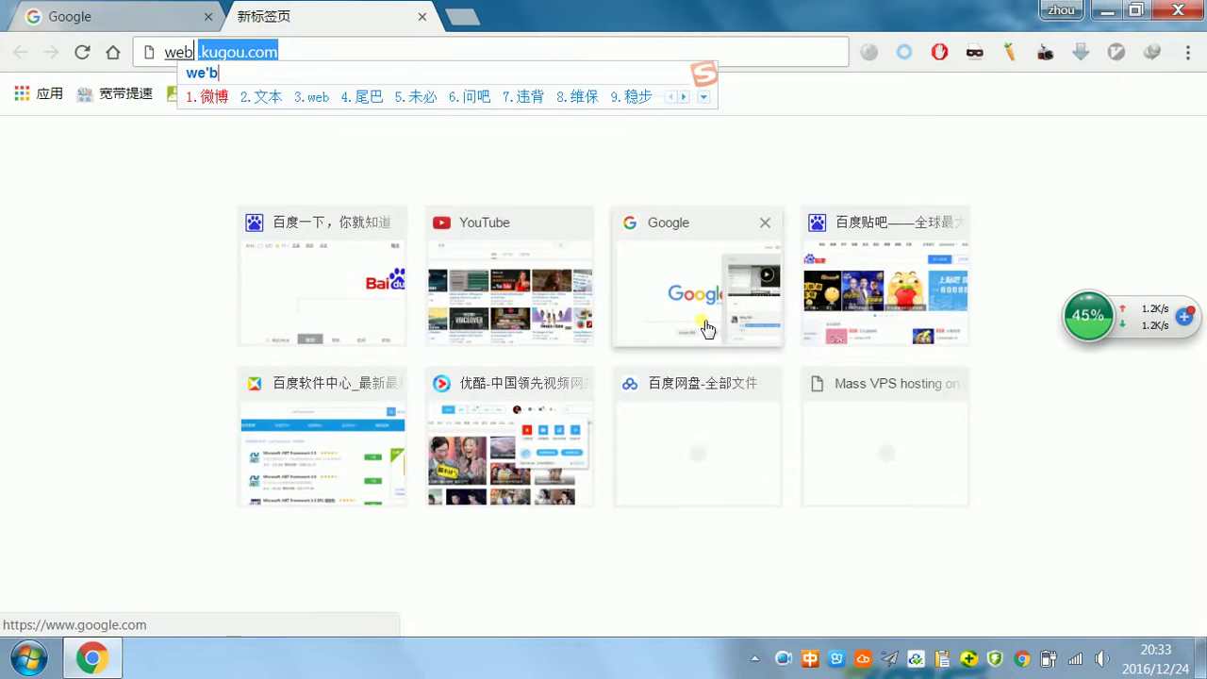
key(Return)
key(BackSpace)
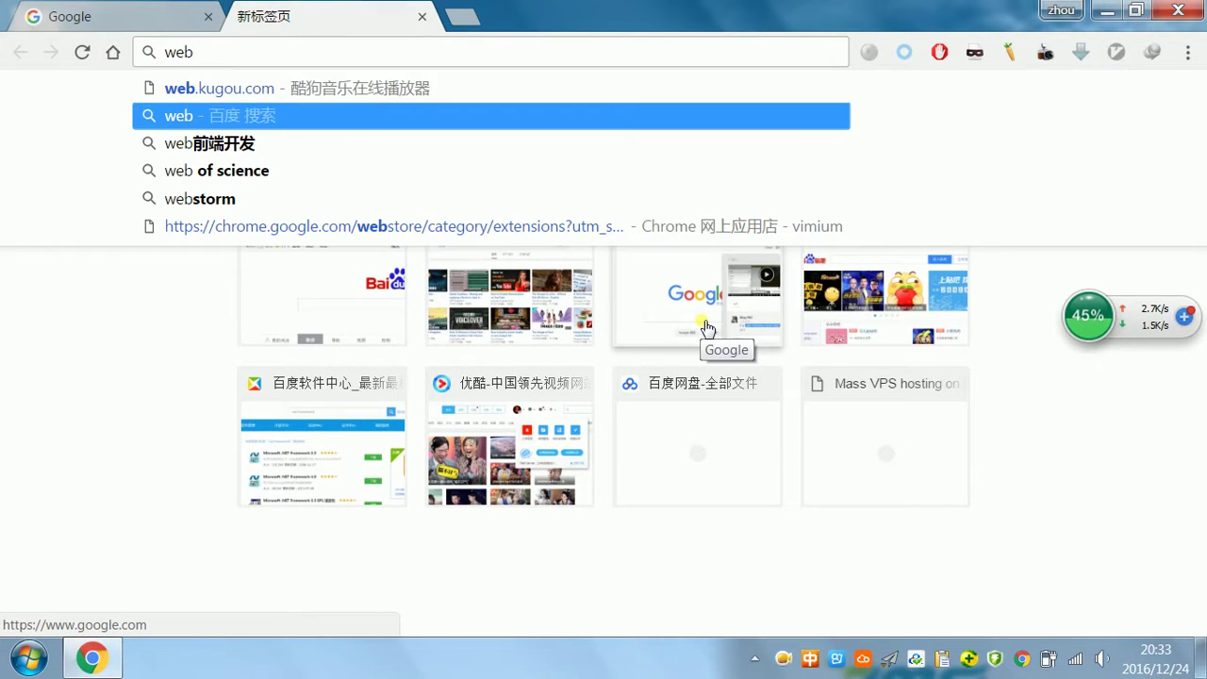
key(Down)
key(Down)
key(Down)
key(Down)
key(Return)
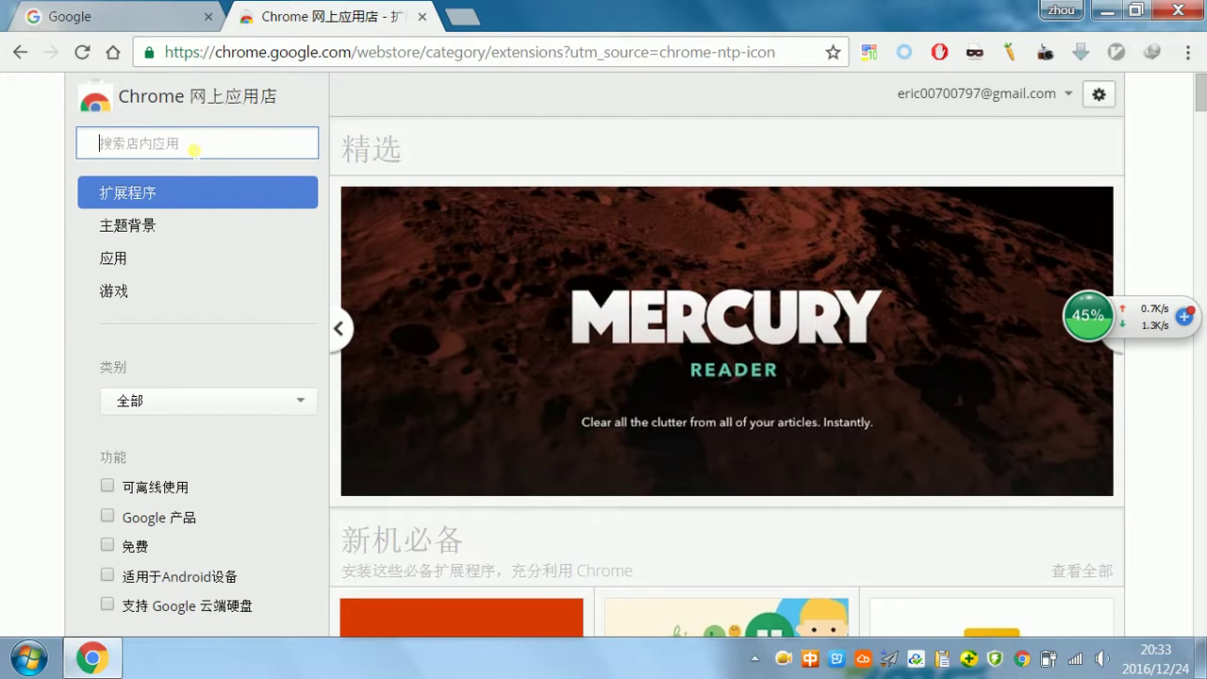
Search the Chrome Web Store for vimium and close the store's tab after viewing the listing
text(vimium)
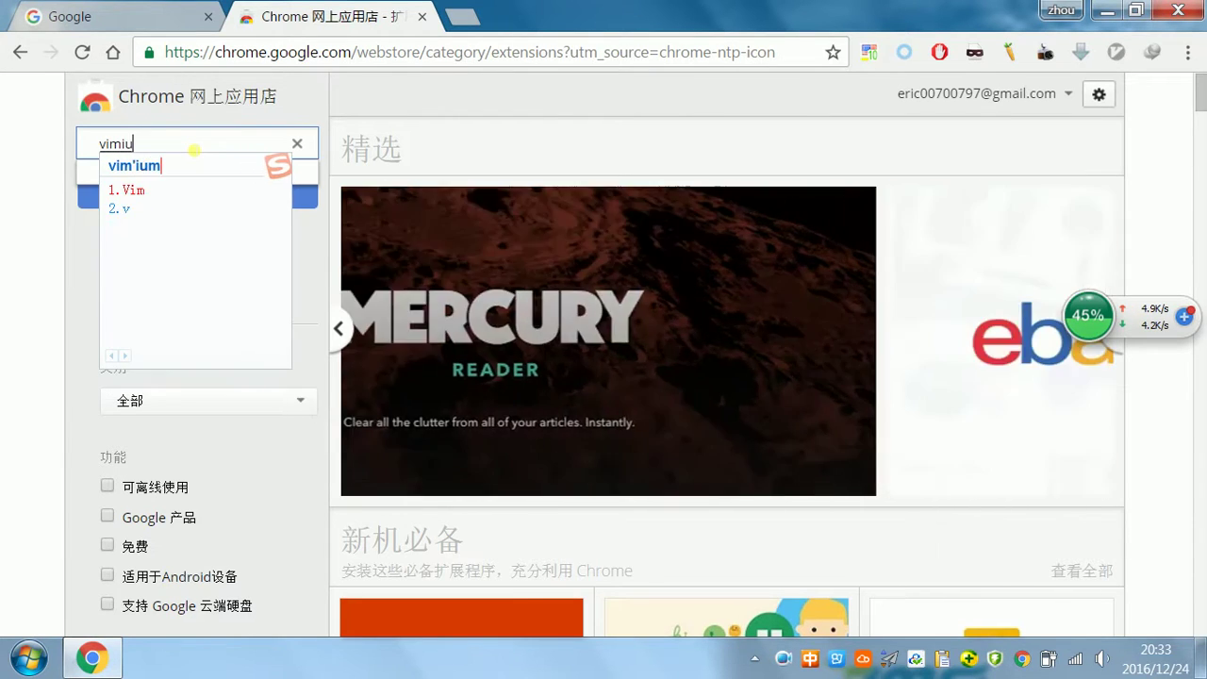
key(Return)
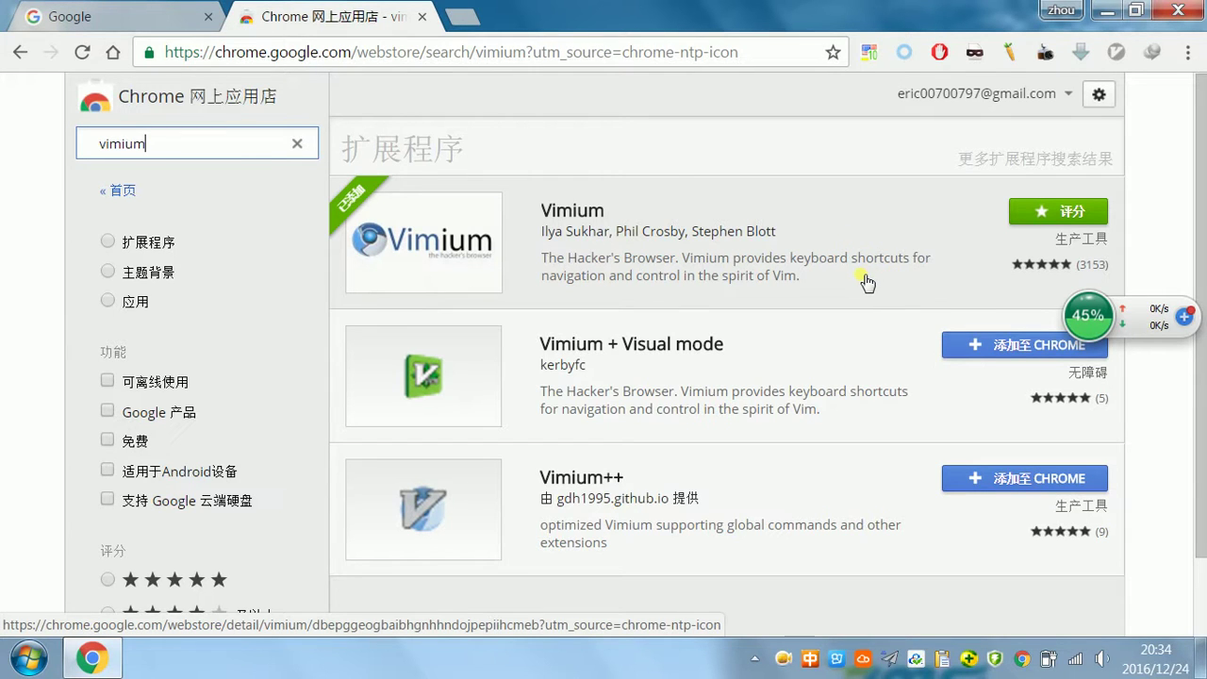
key(ctrl+w)
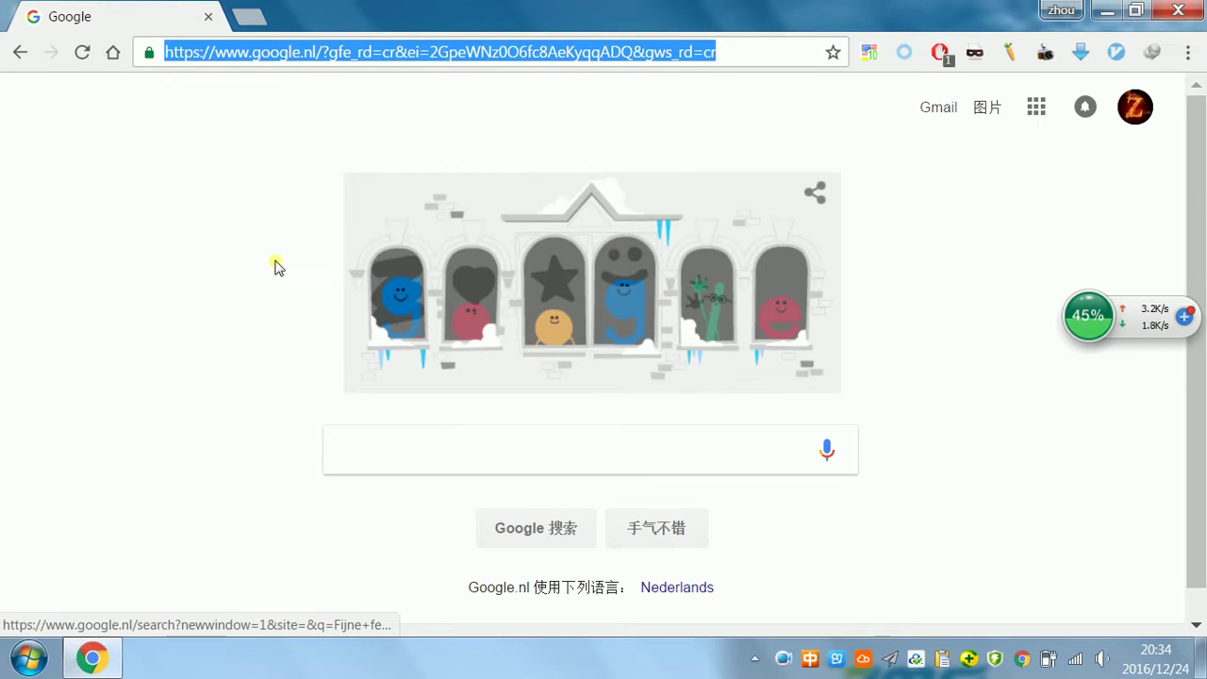
Search Google for fdvdf
click(250, 275)
scroll(245, 271, down, 1)
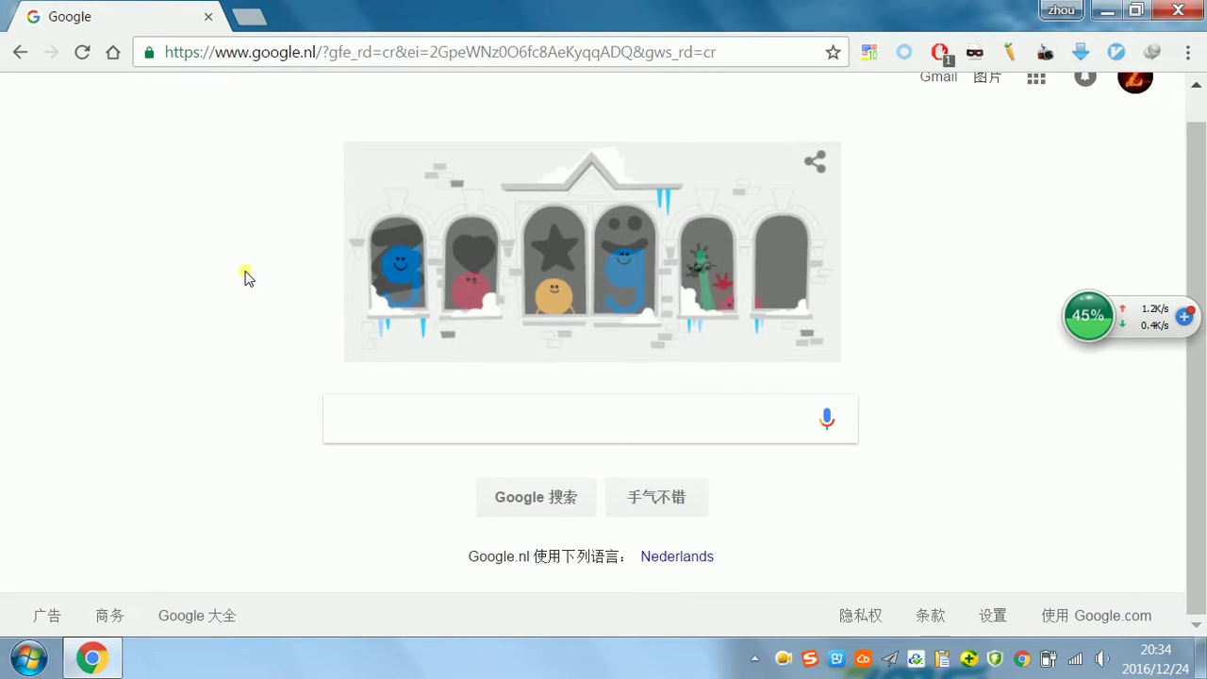
click(422, 419)
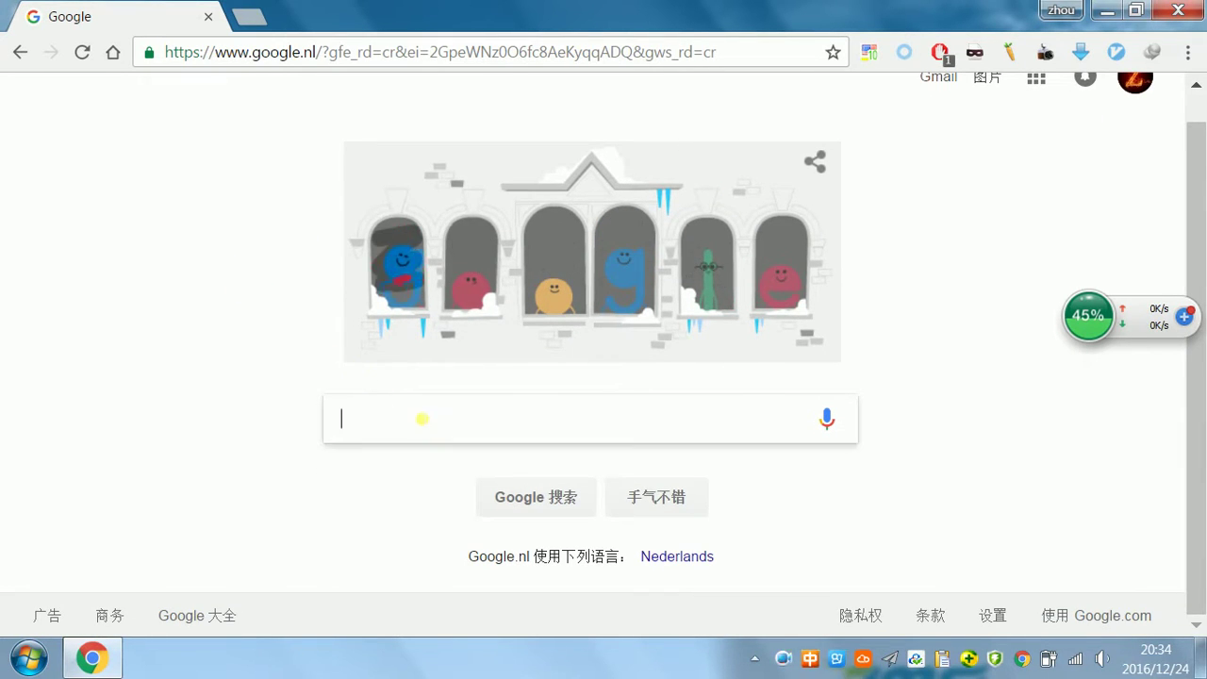
text(fdvdf)
key(Return)
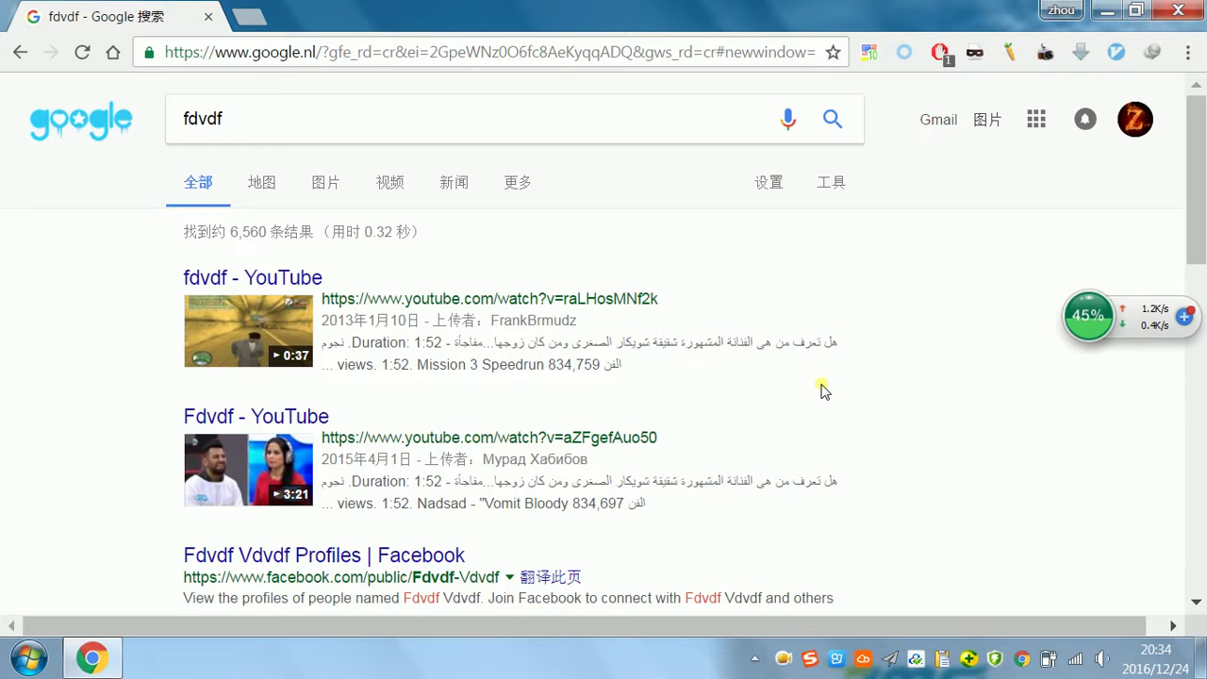
Replace the Google query with f without searching, and activate Vimium's link hints on the results page
double_click(267, 125)
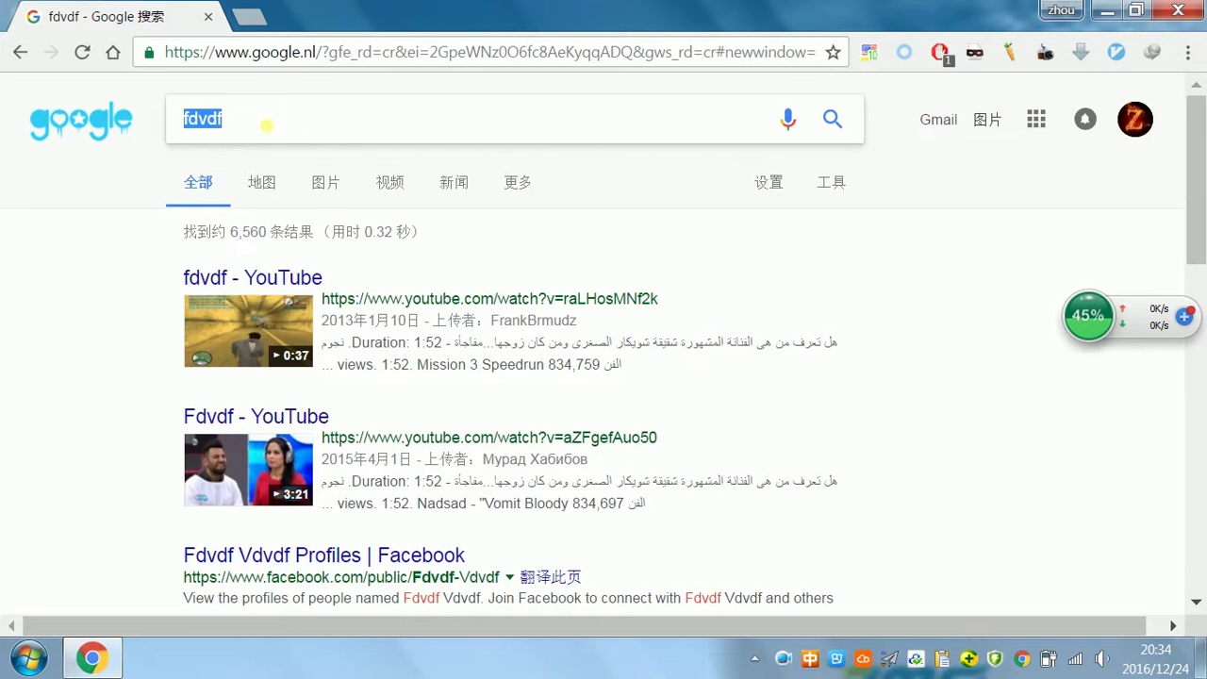
text(f)
key(shift)
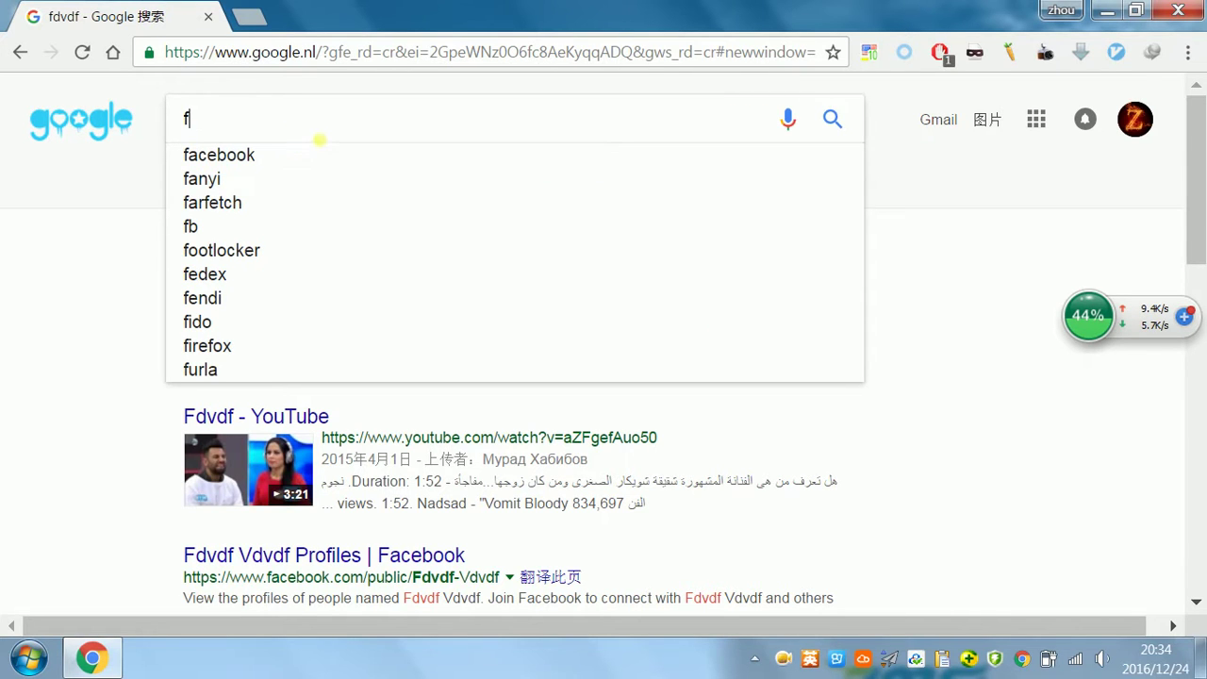
key(Escape)
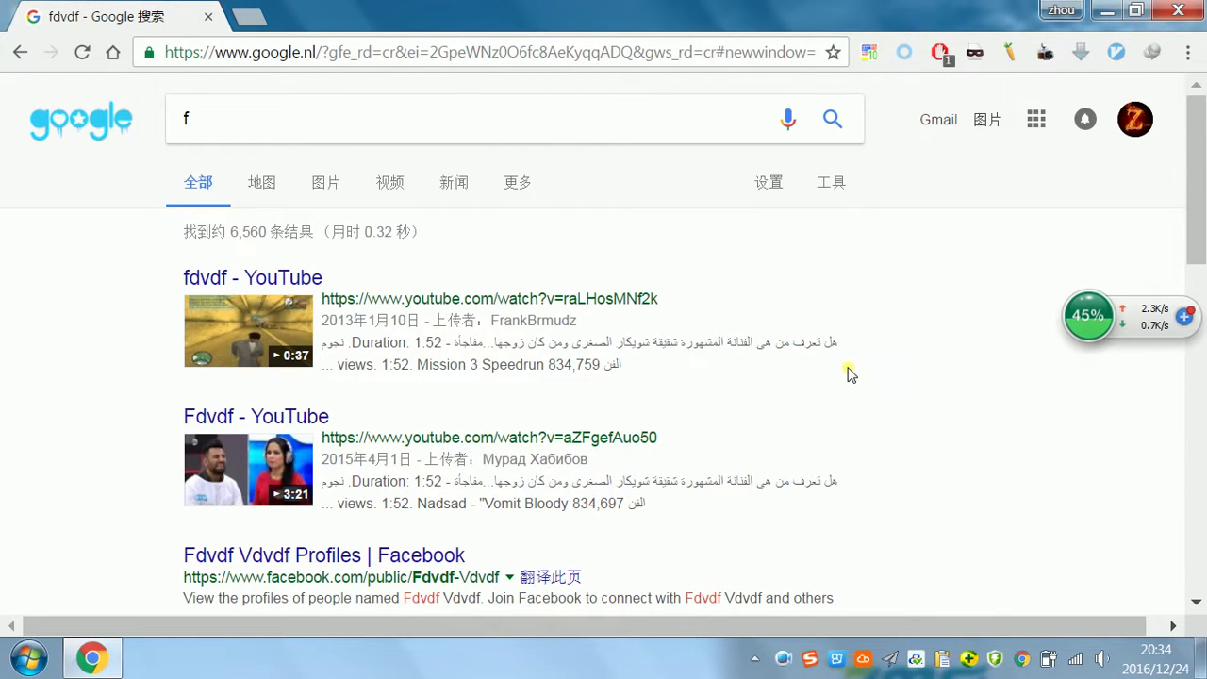
key(f)
Search Google for shift and append f to the text in the search box
click(355, 134)
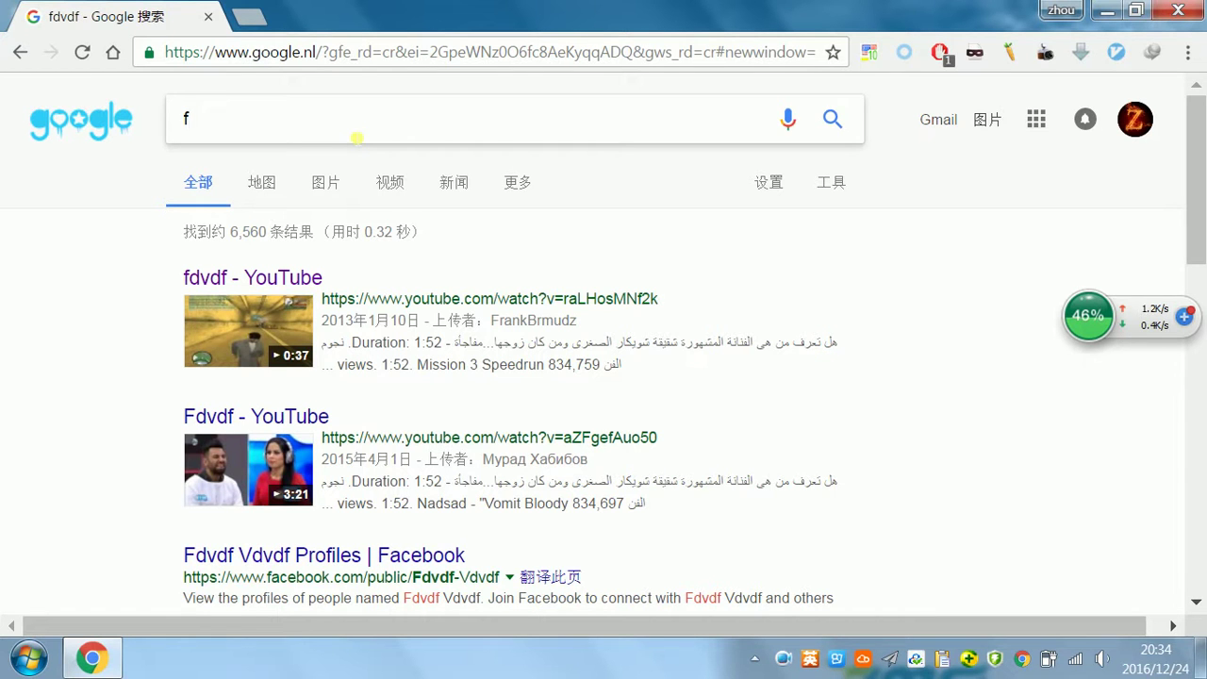
text(shift)
key(Return)
scroll(356, 135, down, 10)
click(300, 123)
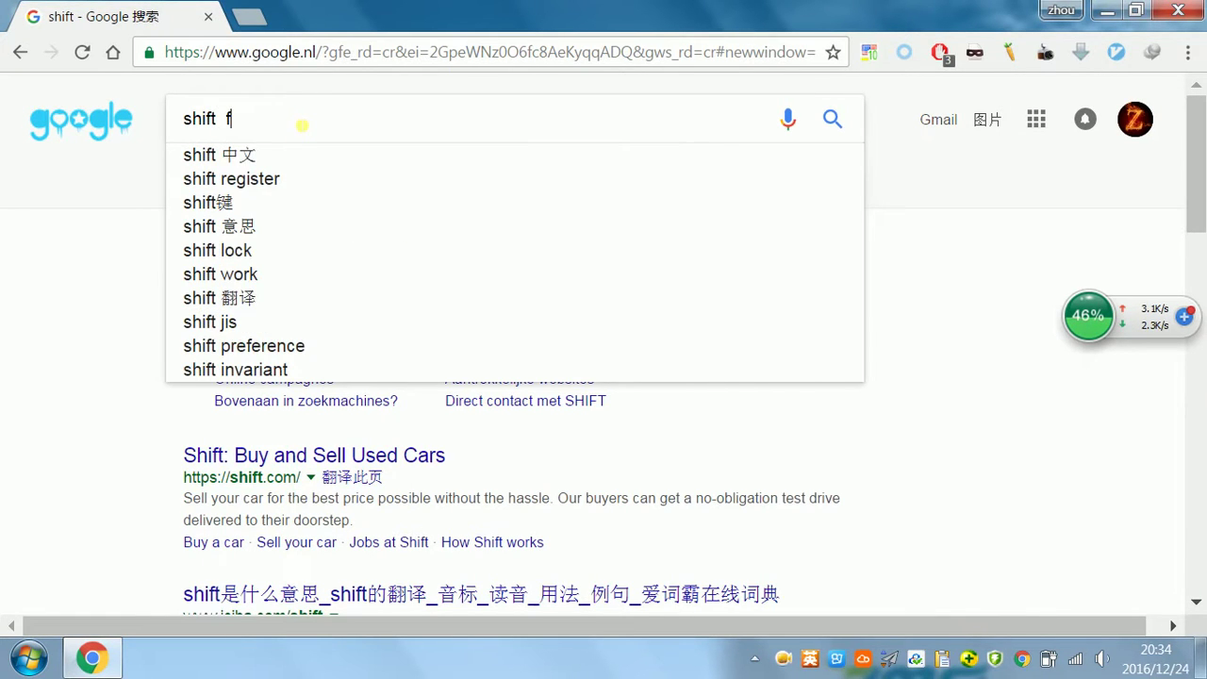
text(f)
Open the "SHIFT - Online marketing bureau" result in a new tab with Vimium link hints and close that tab, twice
click(719, 357)
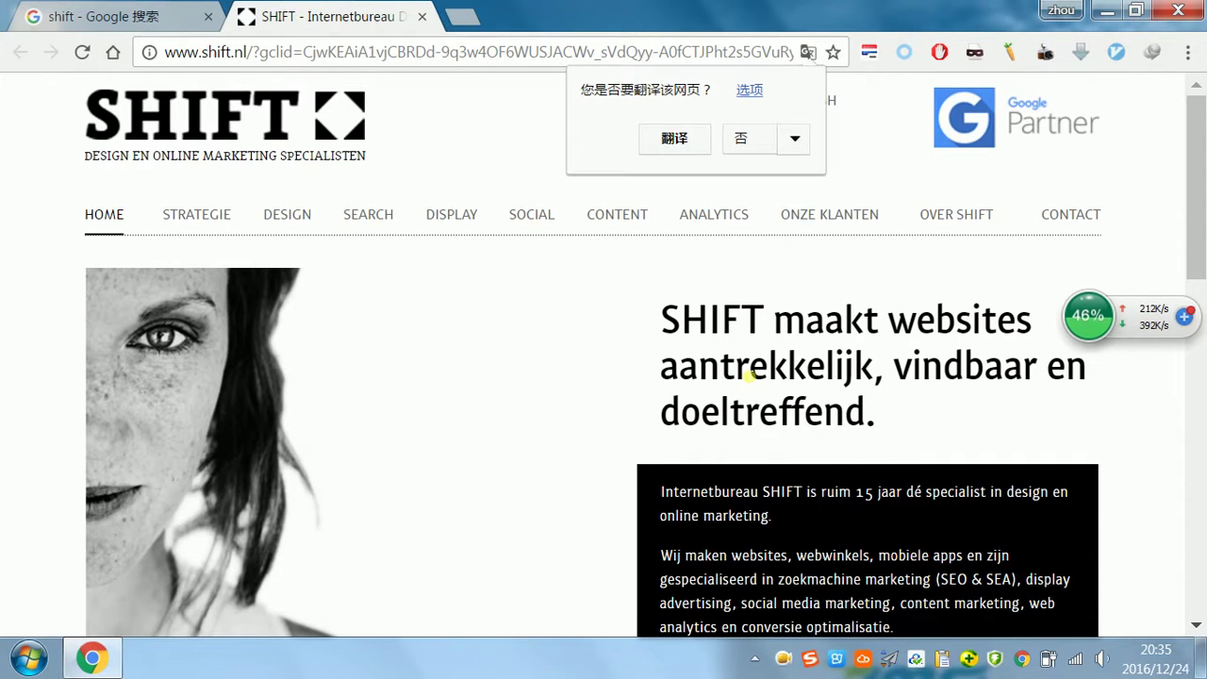
key(x)
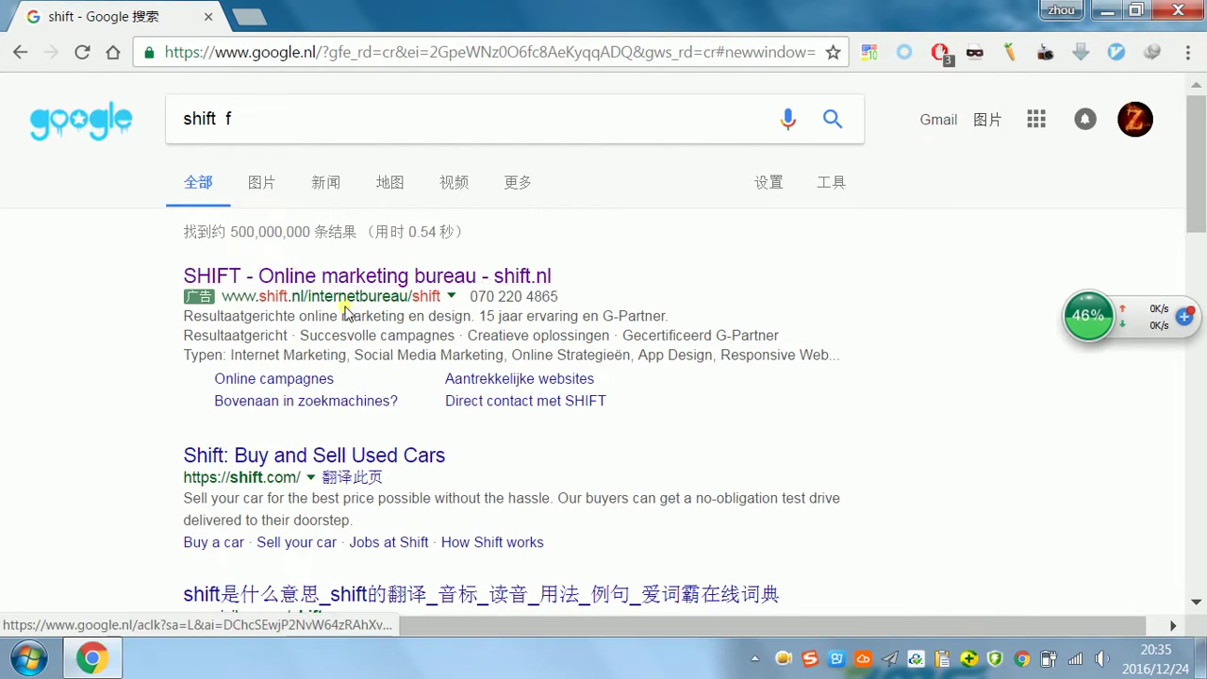
key(shift+f)
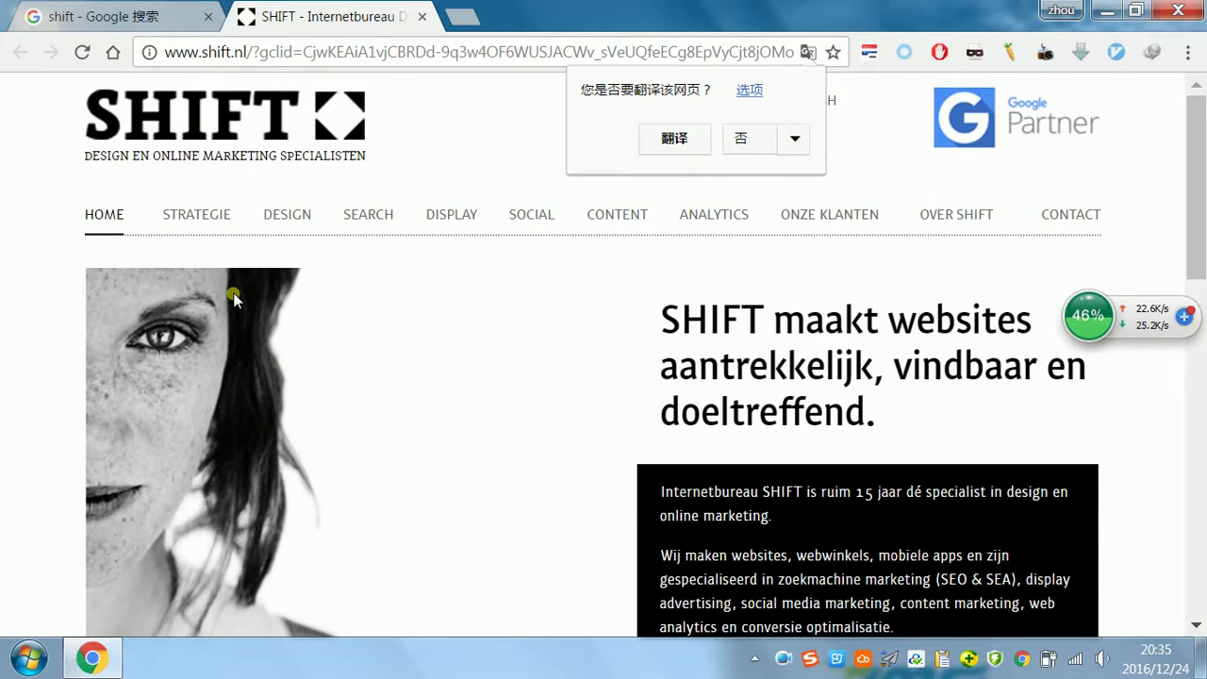
click(52, 272)
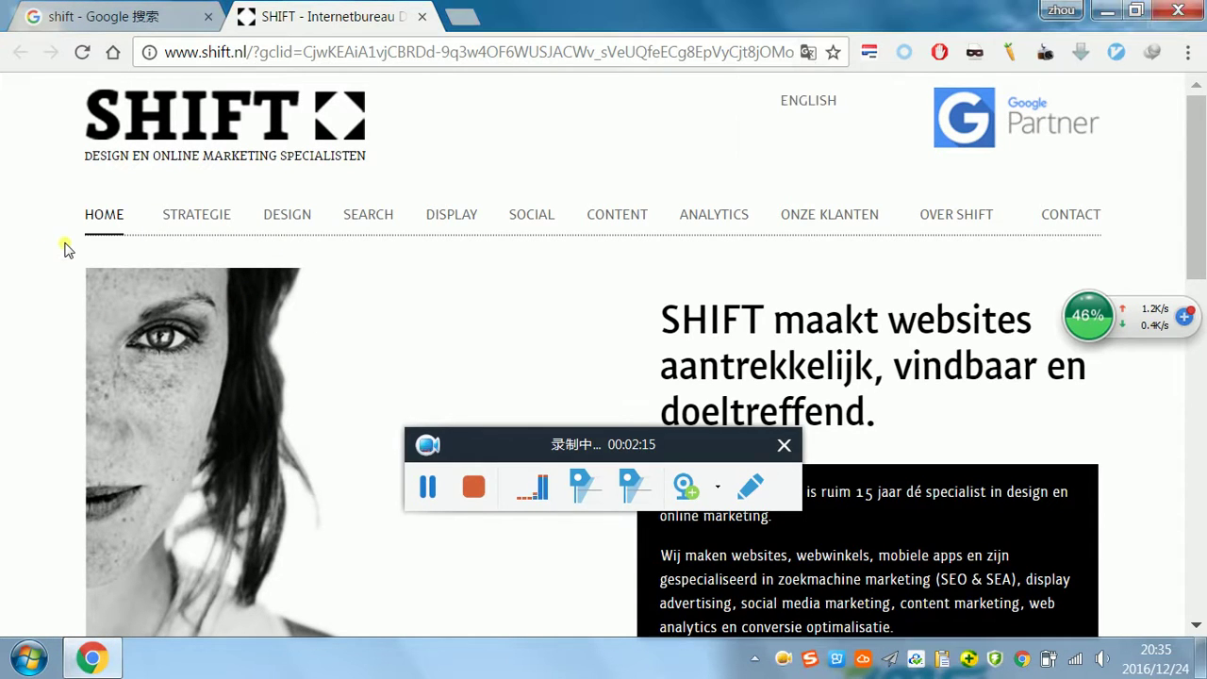
click(784, 444)
key(x)
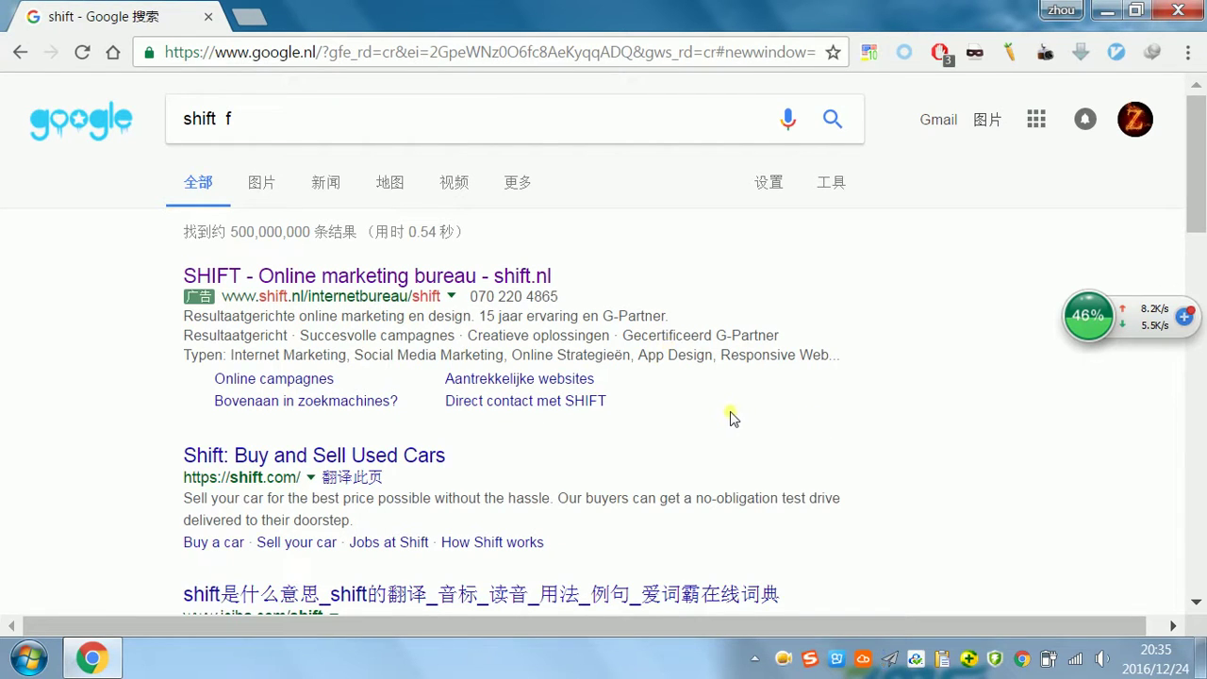
Change the text in the Google search box to "shift /" and leave the box
triple_click(326, 129)
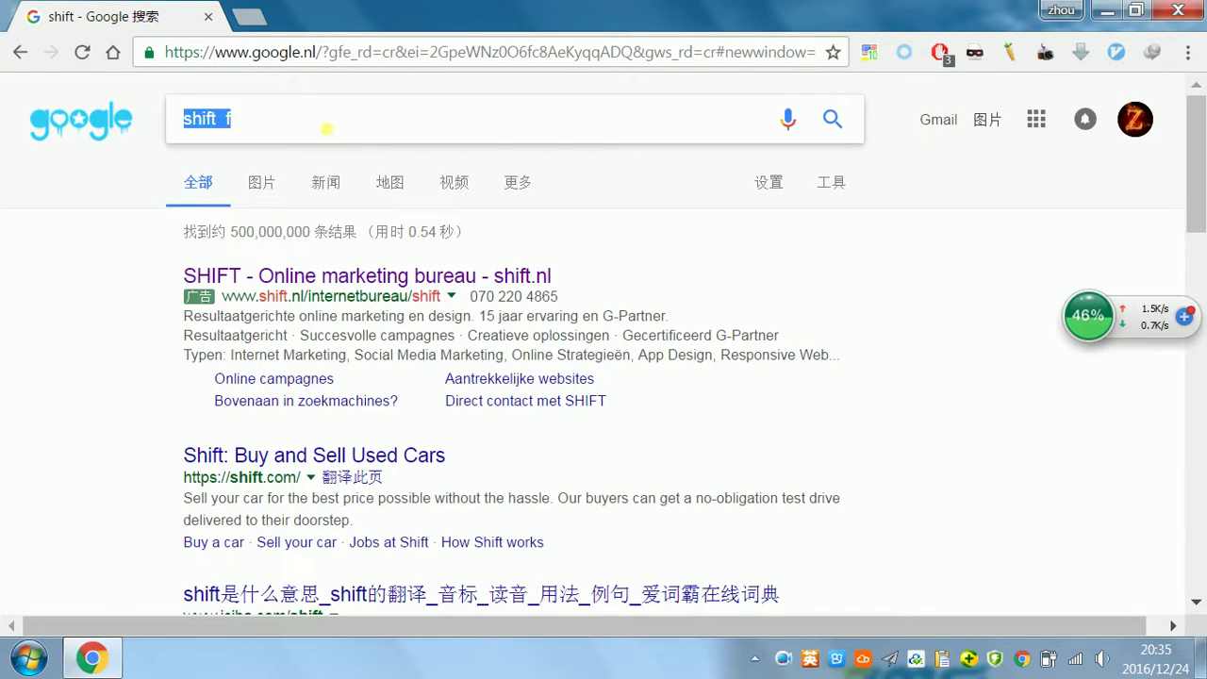
click(779, 448)
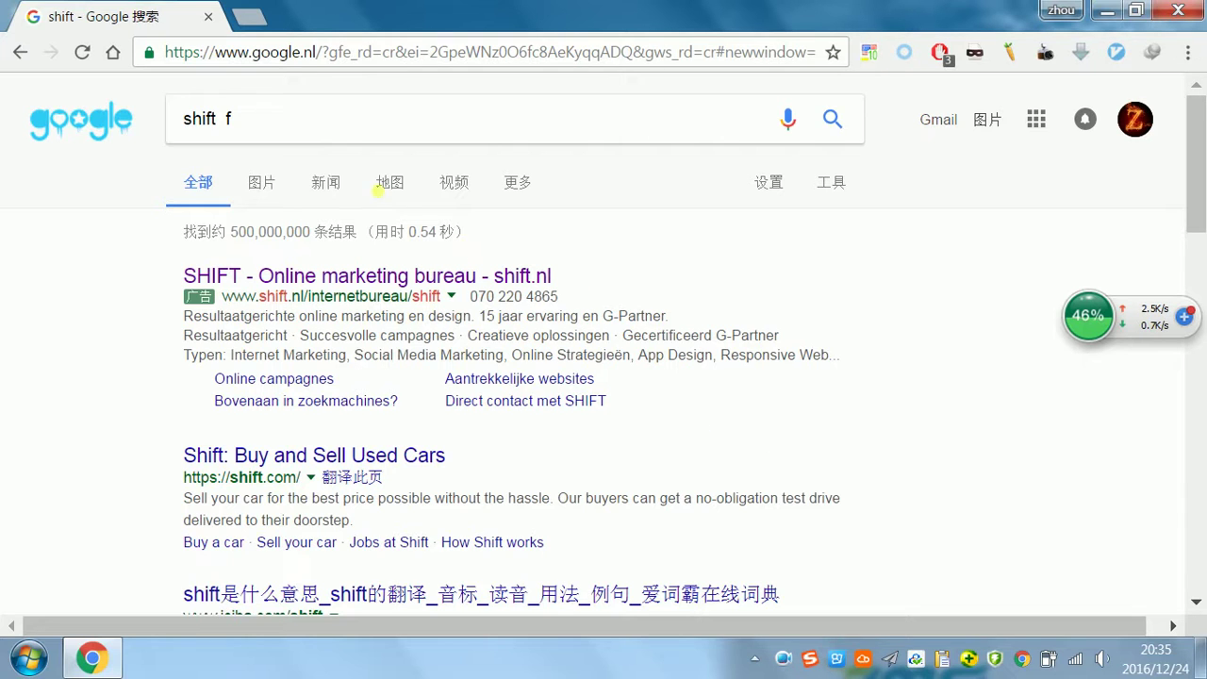
triple_click(328, 115)
click(328, 115)
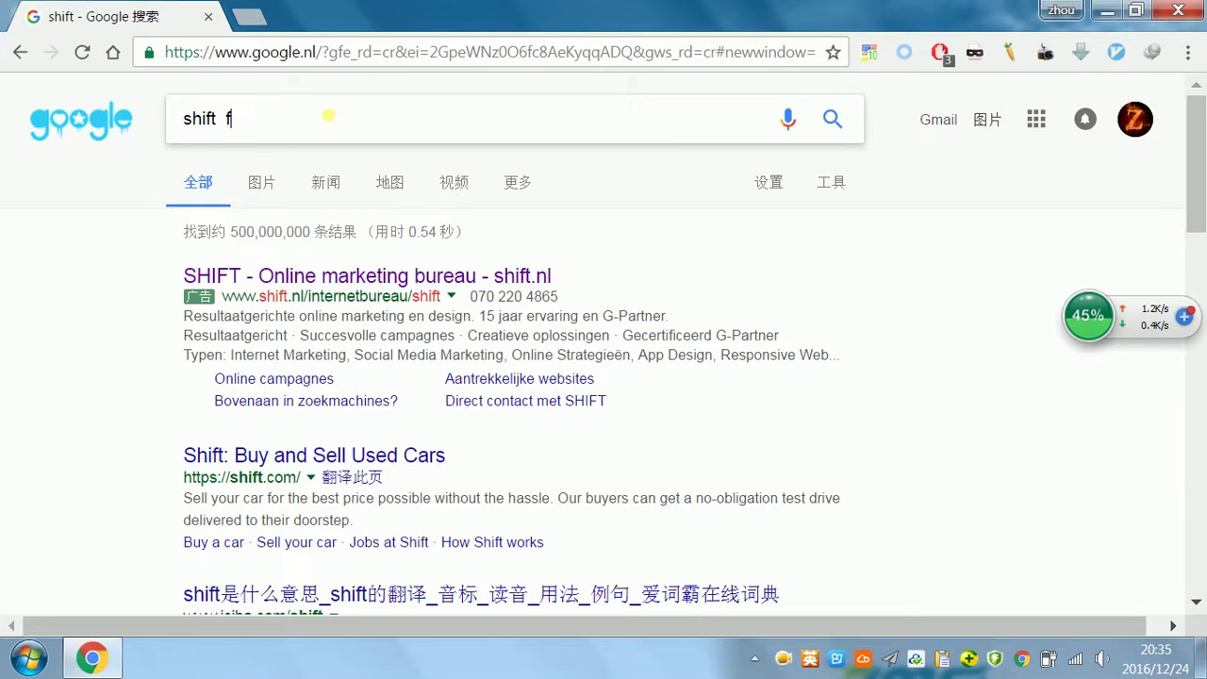
key(BackSpace)
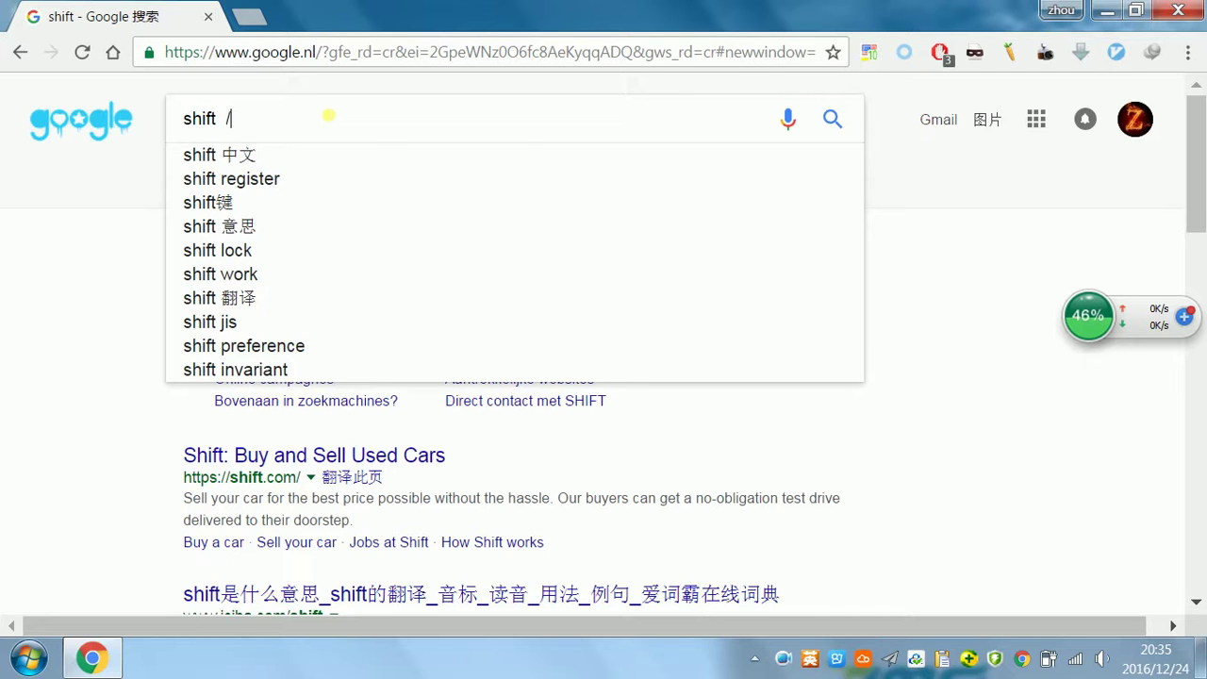
click(103, 355)
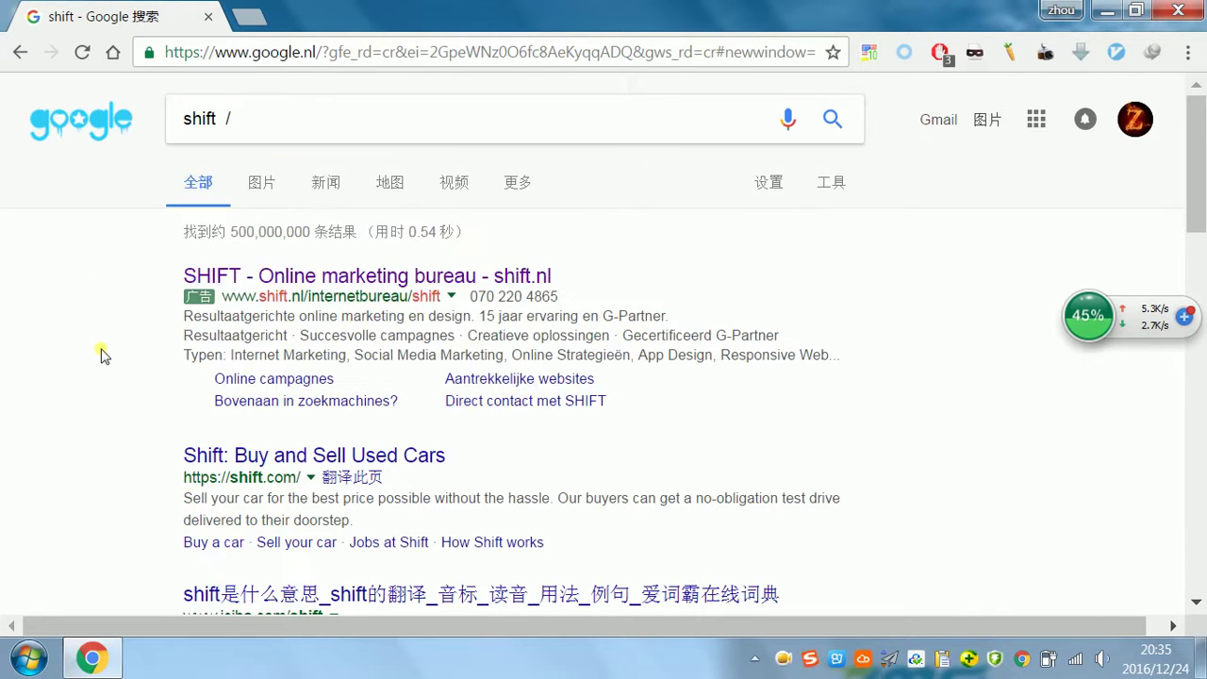
Open Vimium Help and look through its list of keyboard commands
key(question)
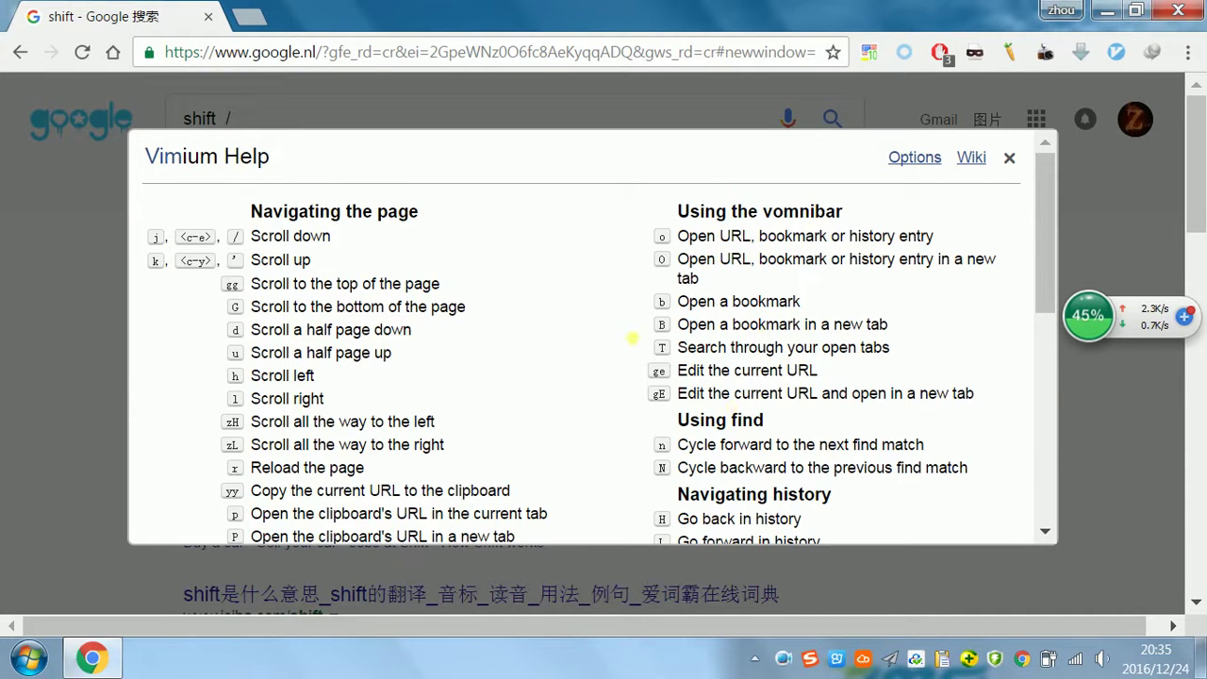
scroll(525, 328, down, 3)
scroll(525, 328, down, 5)
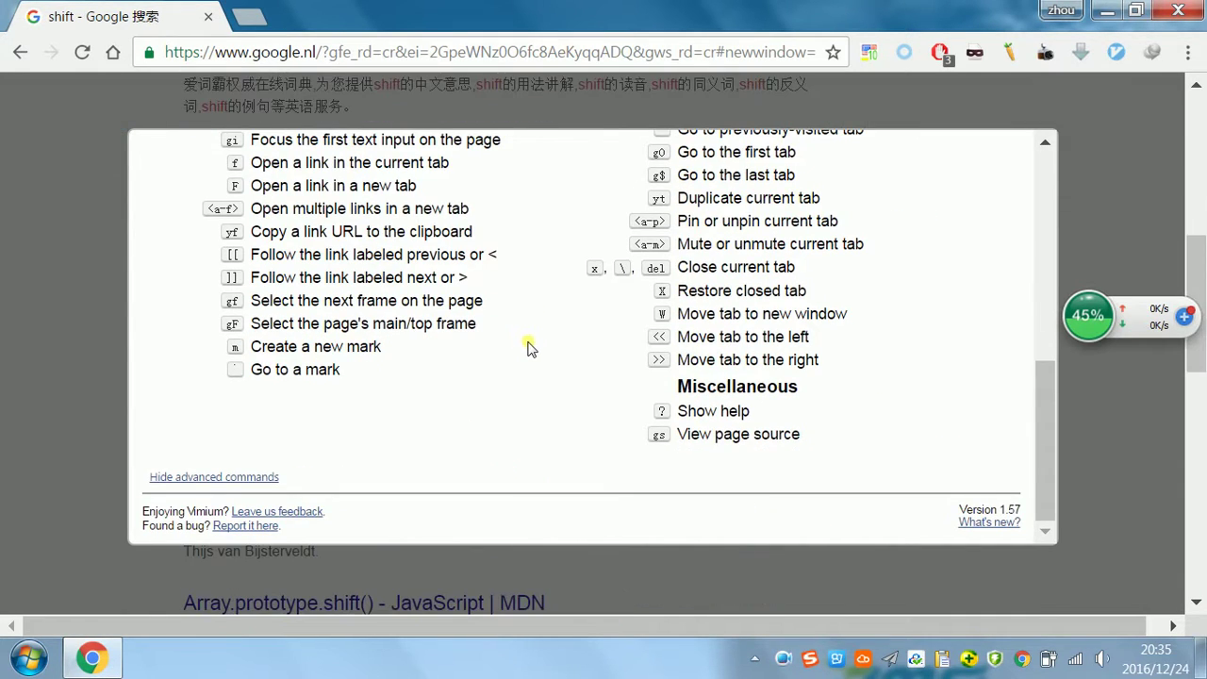
scroll(528, 347, up, 6)
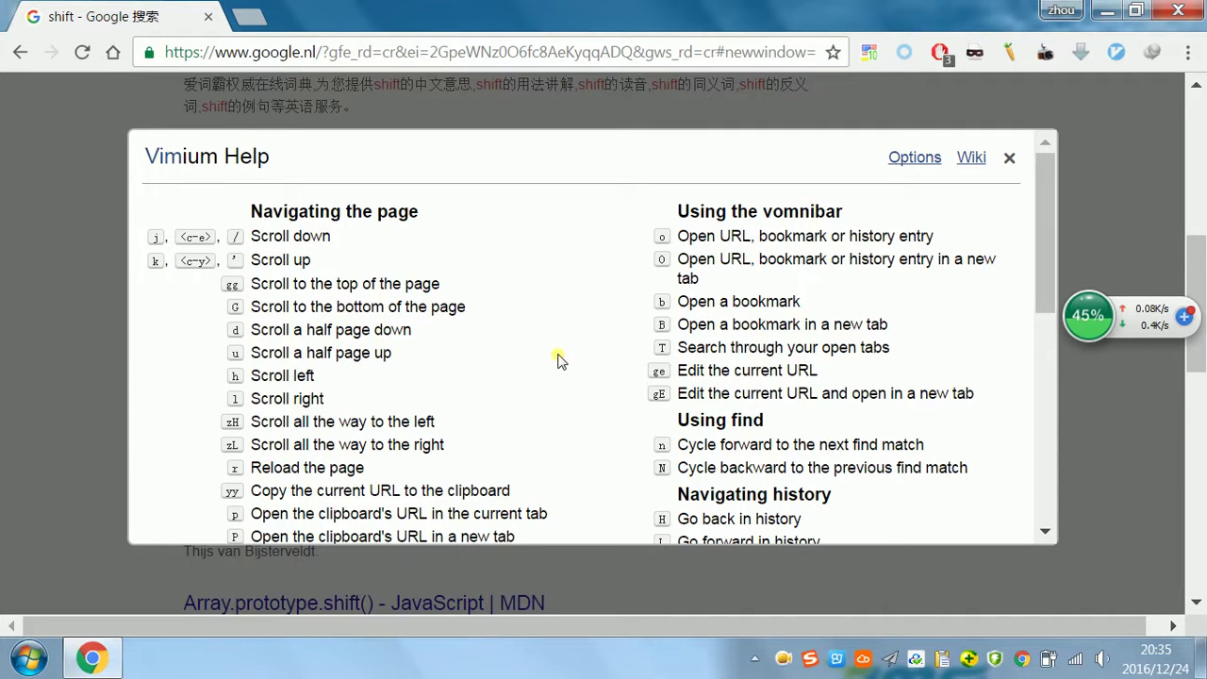
scroll(566, 354, down, 3)
scroll(558, 371, down, 10)
scroll(560, 369, up, 10)
scroll(574, 360, down, 5)
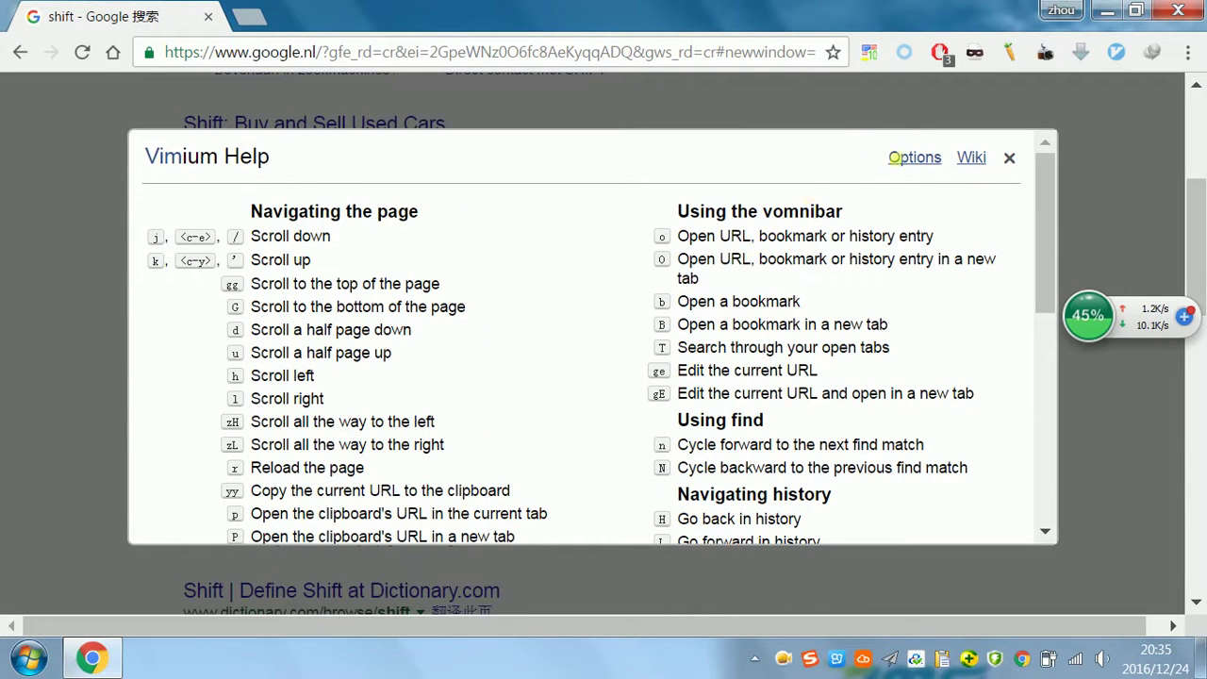
Open the Vimium Options page to display the custom key mappings
click(891, 157)
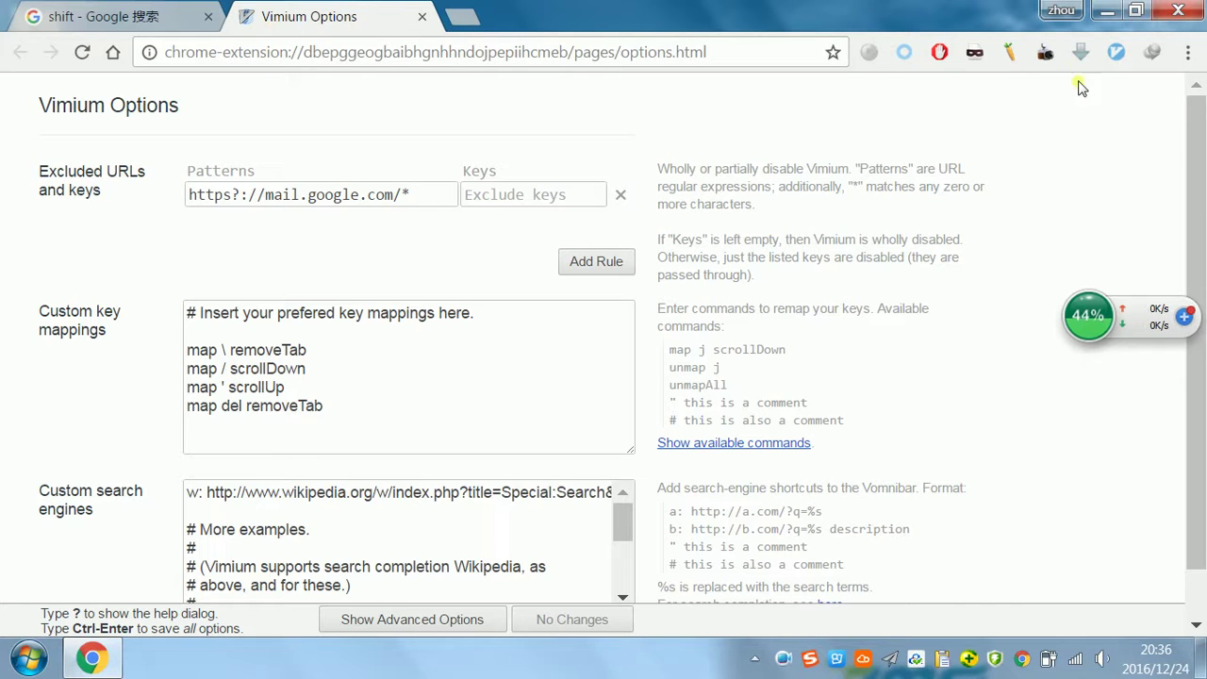
right_click(1116, 52)
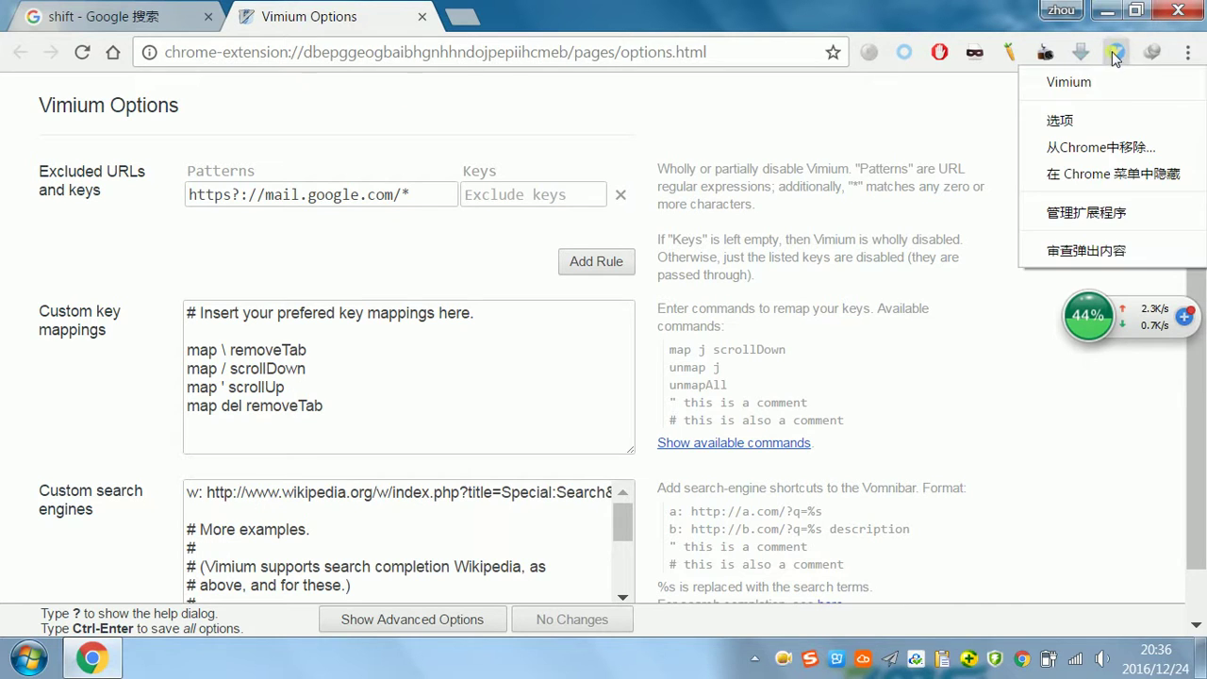
click(1075, 120)
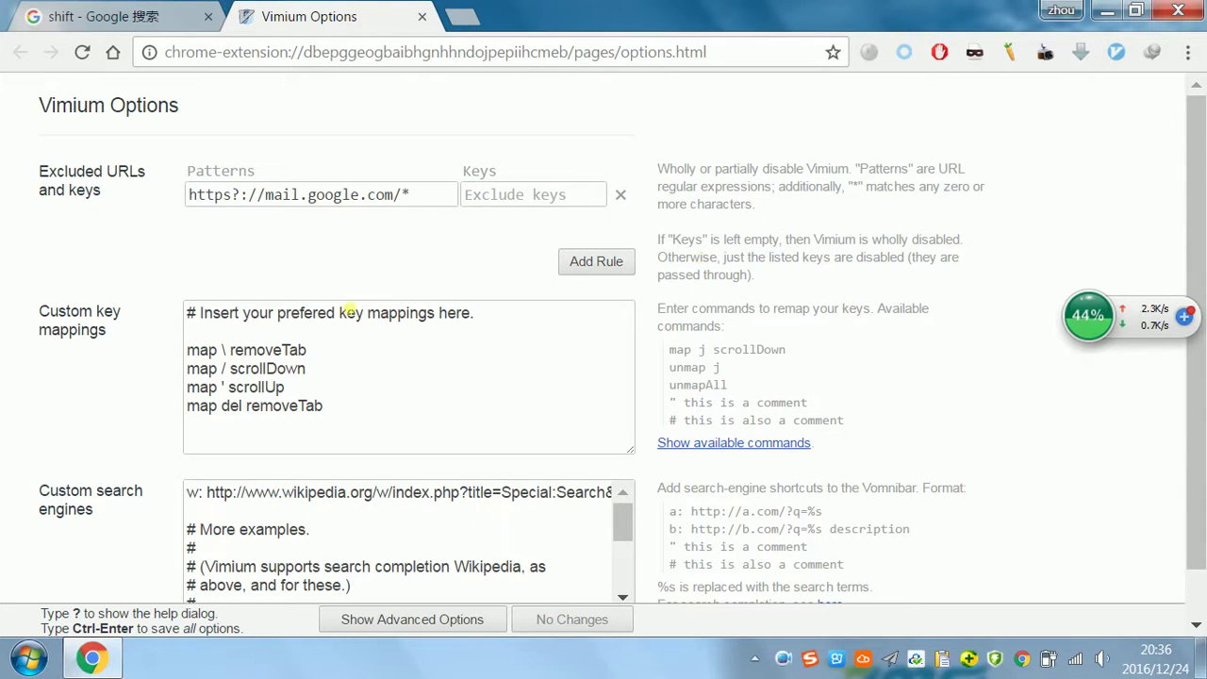
Examine the custom key mappings, highlighting the section label, the mapping lines, and the removeTab and scrollDown entries
drag(43, 311, 83, 312)
click(75, 330)
drag(307, 350, 342, 423)
click(323, 356)
click(369, 355)
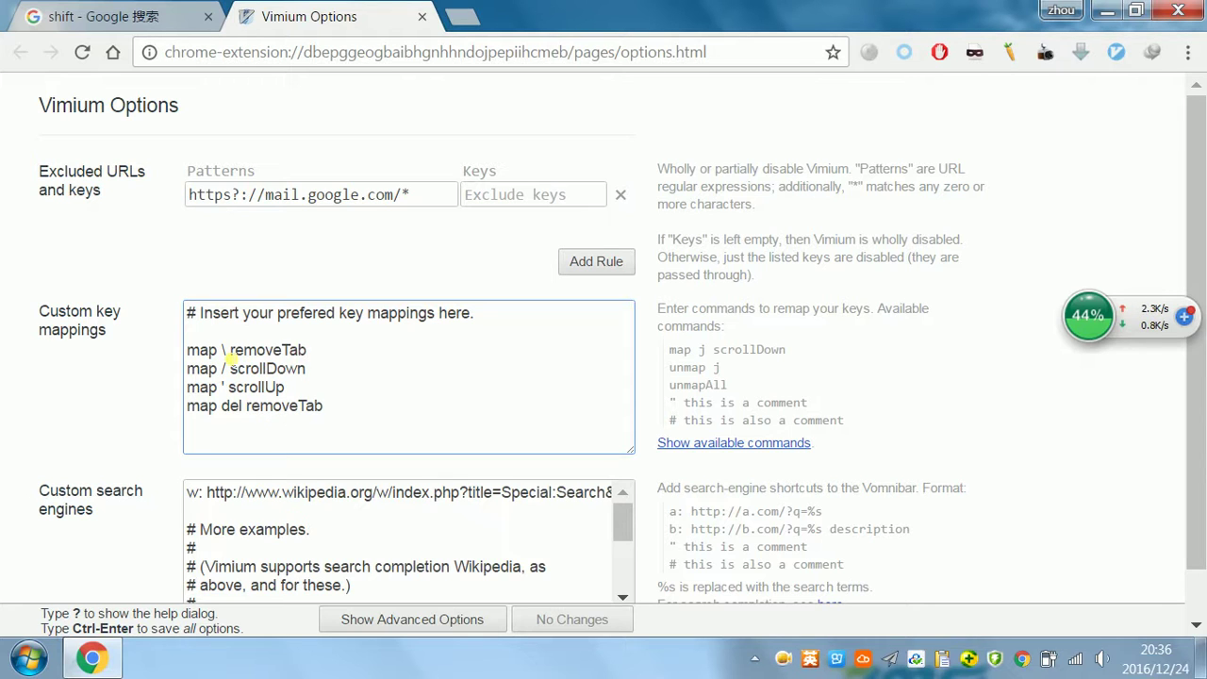
double_click(241, 351)
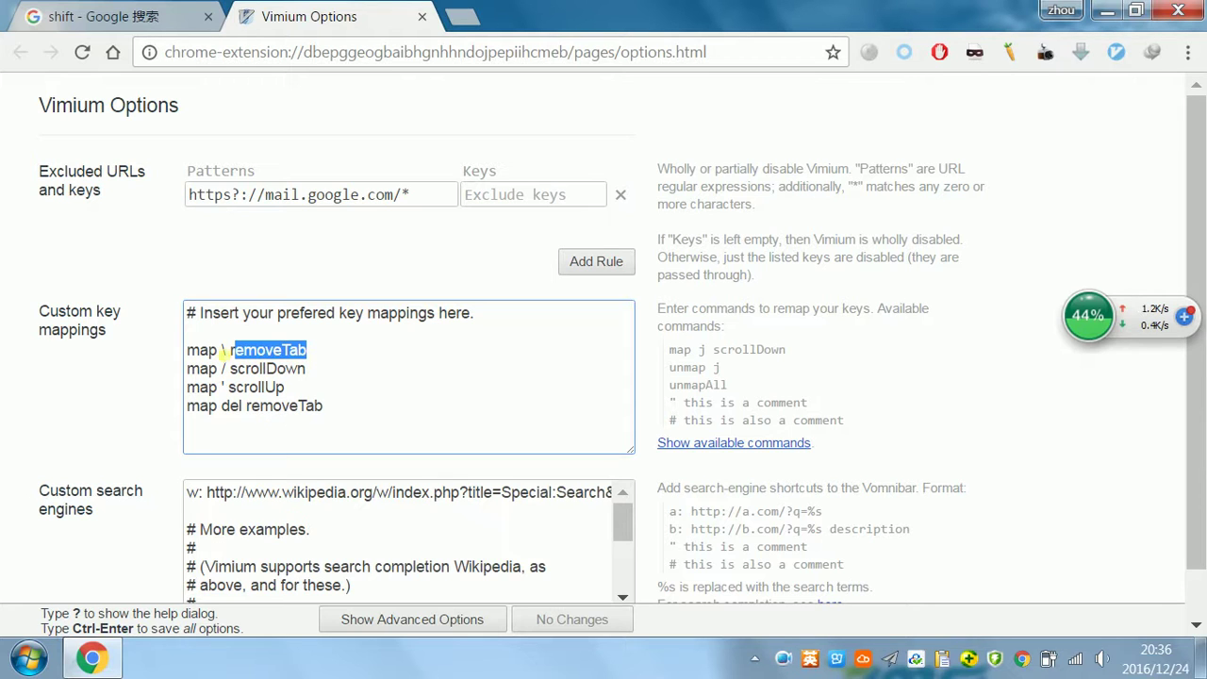
click(221, 350)
drag(219, 369, 298, 372)
click(274, 372)
click(321, 371)
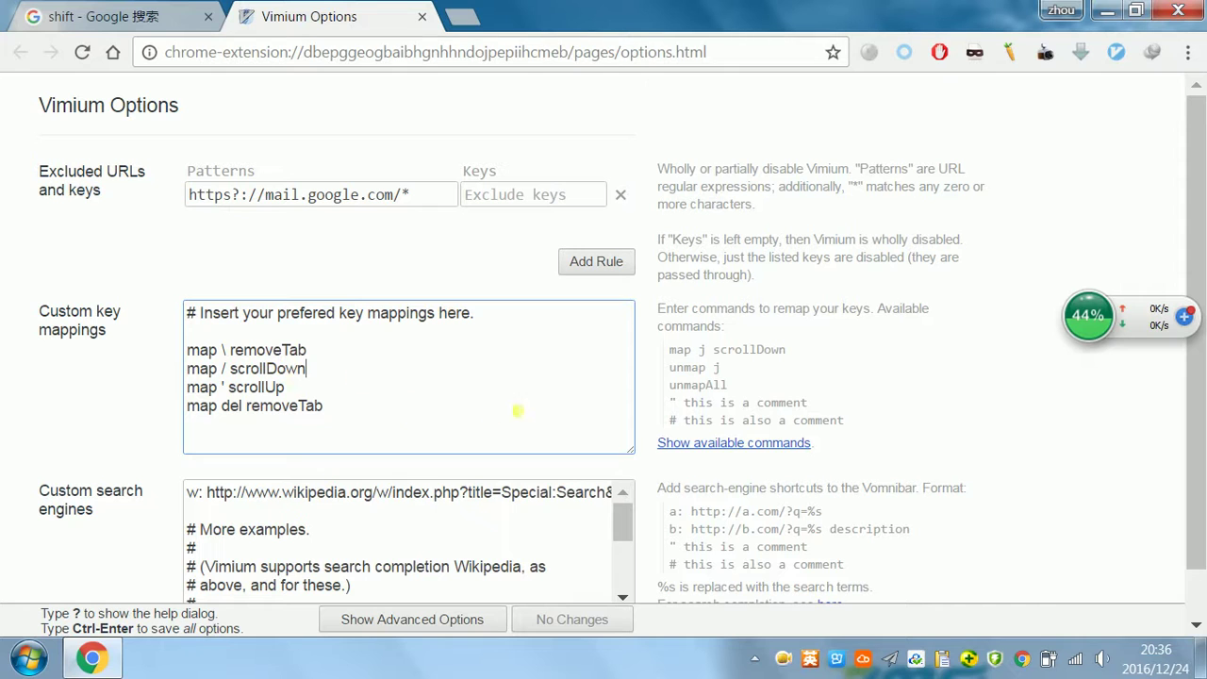
Show Vimium's available commands, look through the full command listing, and close it
click(714, 443)
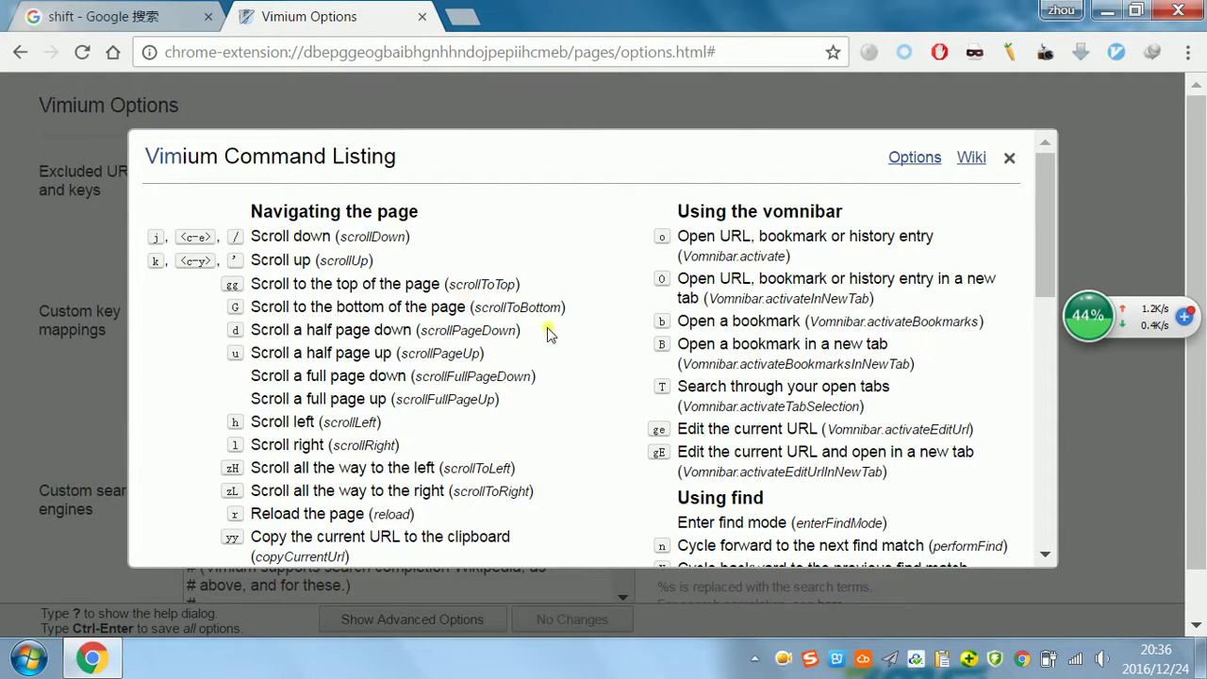
scroll(551, 334, down, 10)
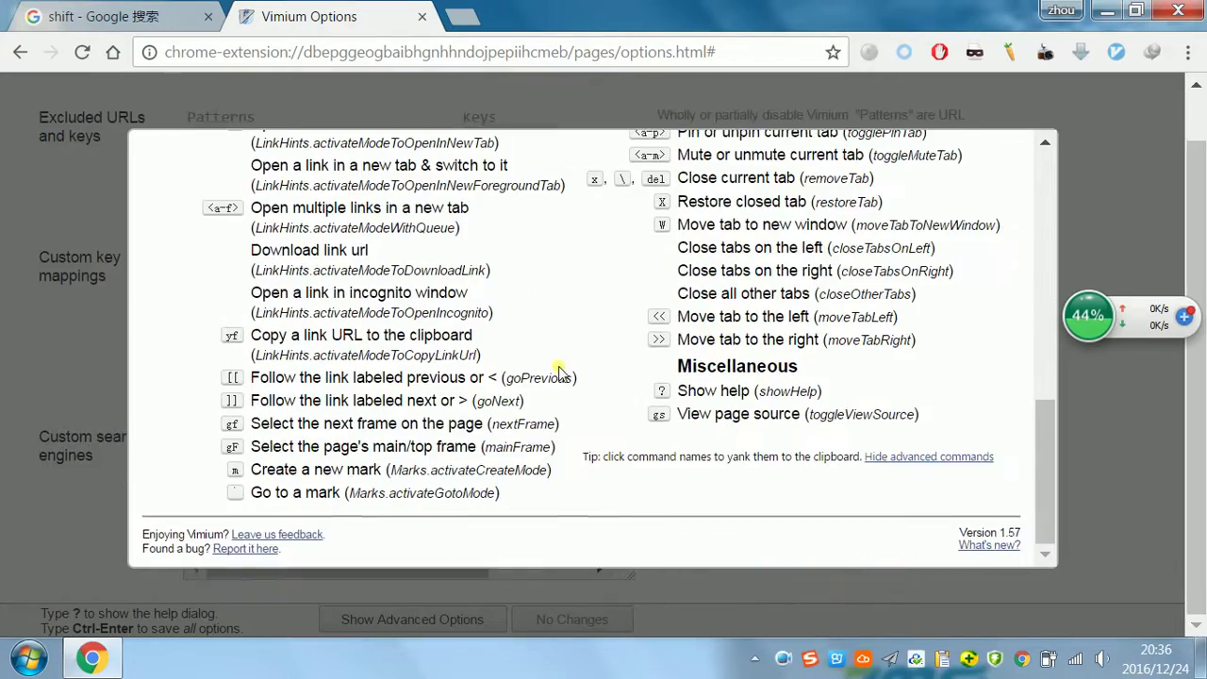
scroll(558, 373, up, 8)
scroll(554, 369, up, 1)
scroll(547, 353, down, 5)
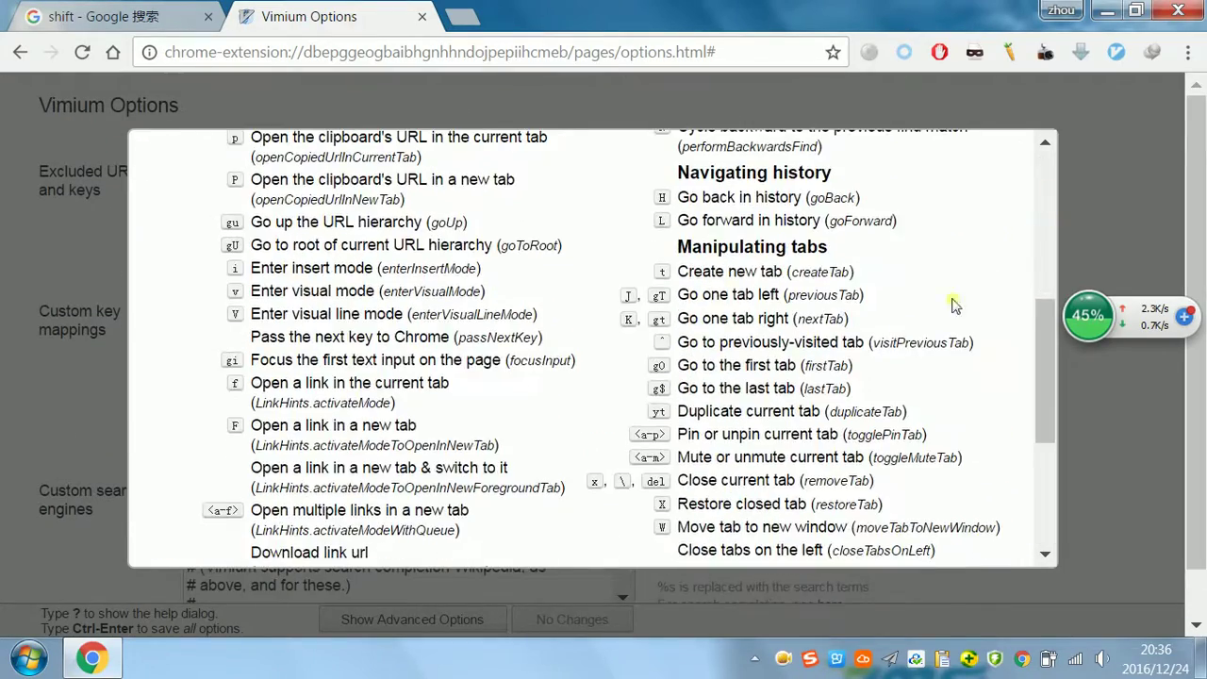
scroll(984, 222, up, 5)
click(1009, 158)
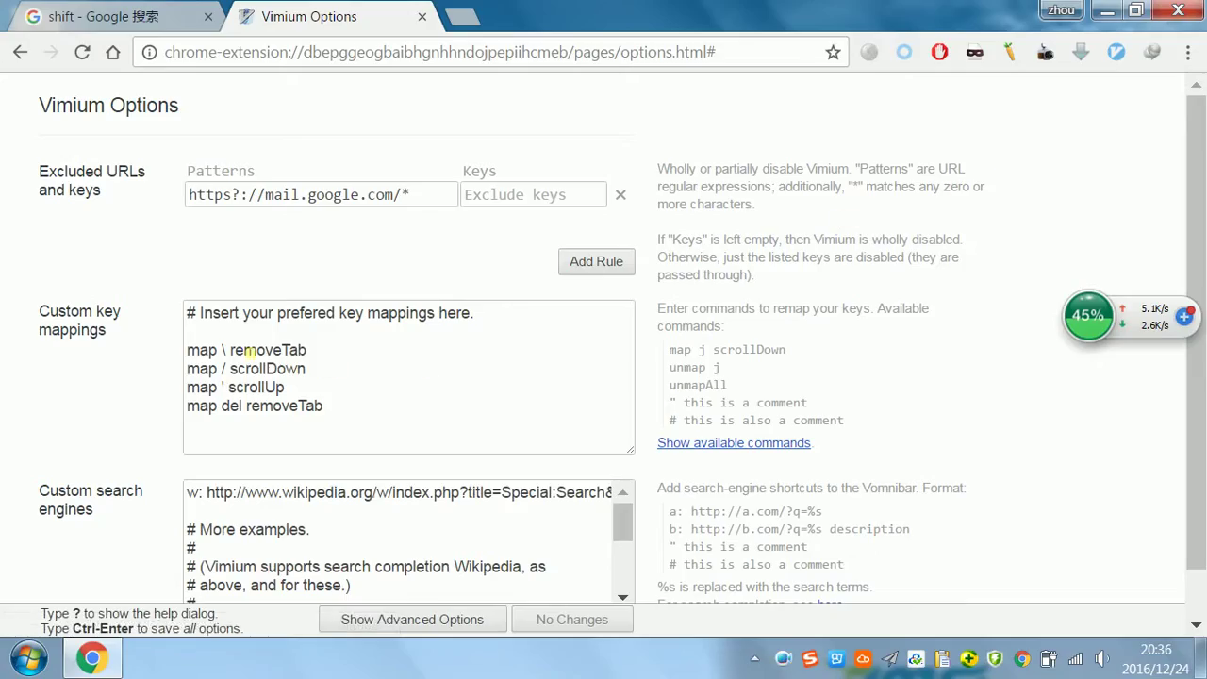
Highlight the "map \ removeTab" line in the custom key mappings and clear the selection
click(315, 360)
key(shift+Home)
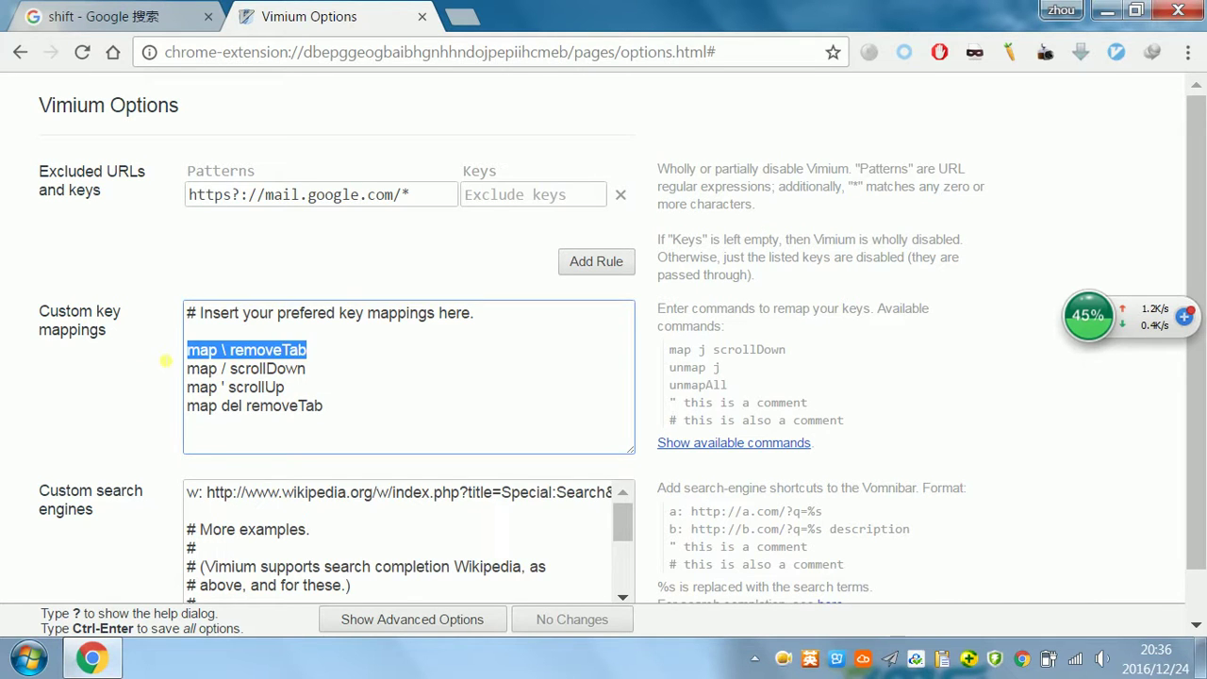
click(167, 353)
Switch to the "shift" Google search tab and close it with the custom removeTab mapping
click(134, 13)
key(Escape)
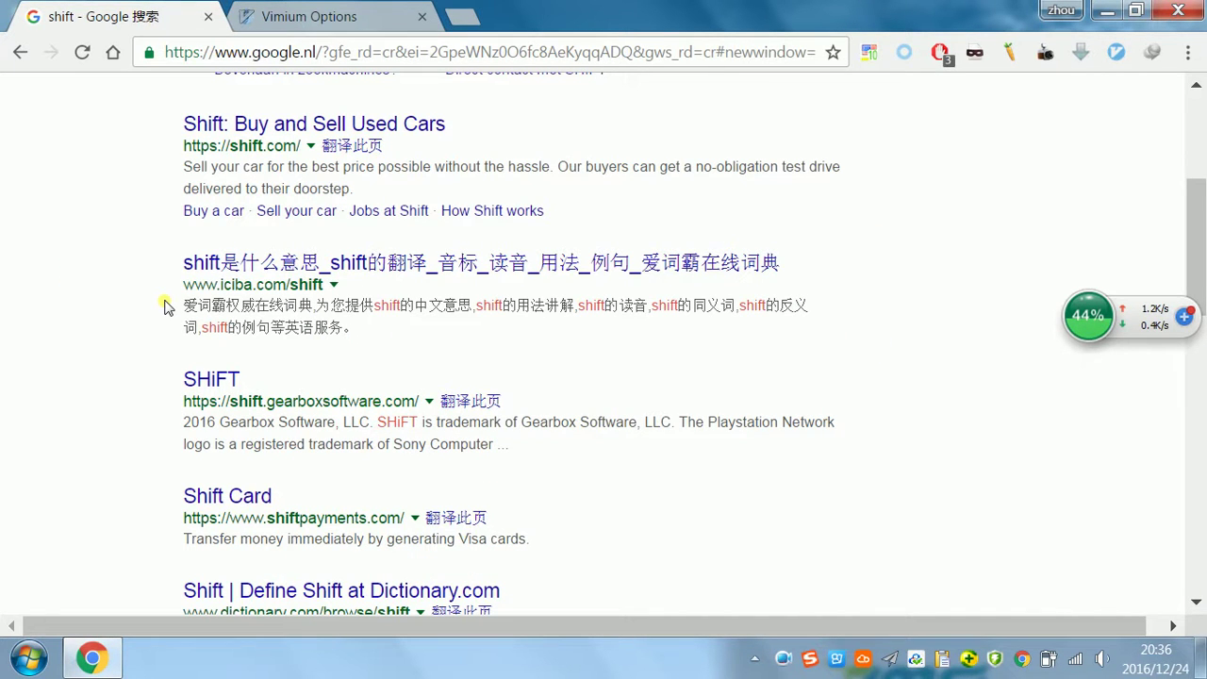
key(backslash)
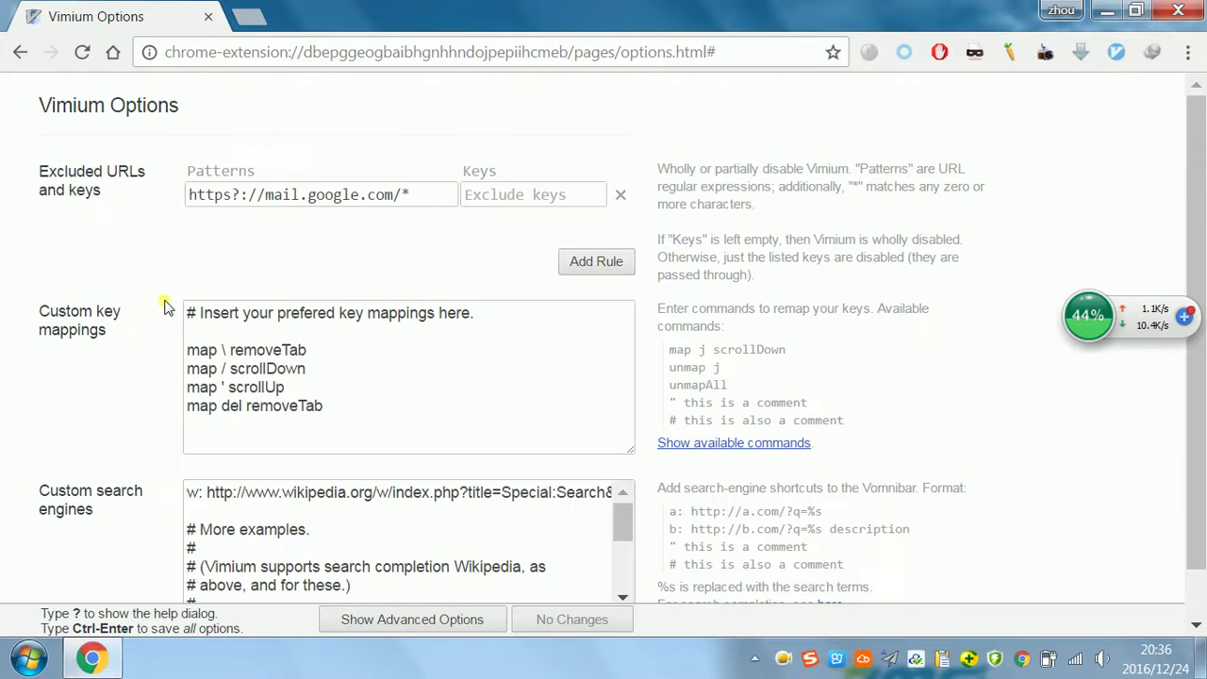